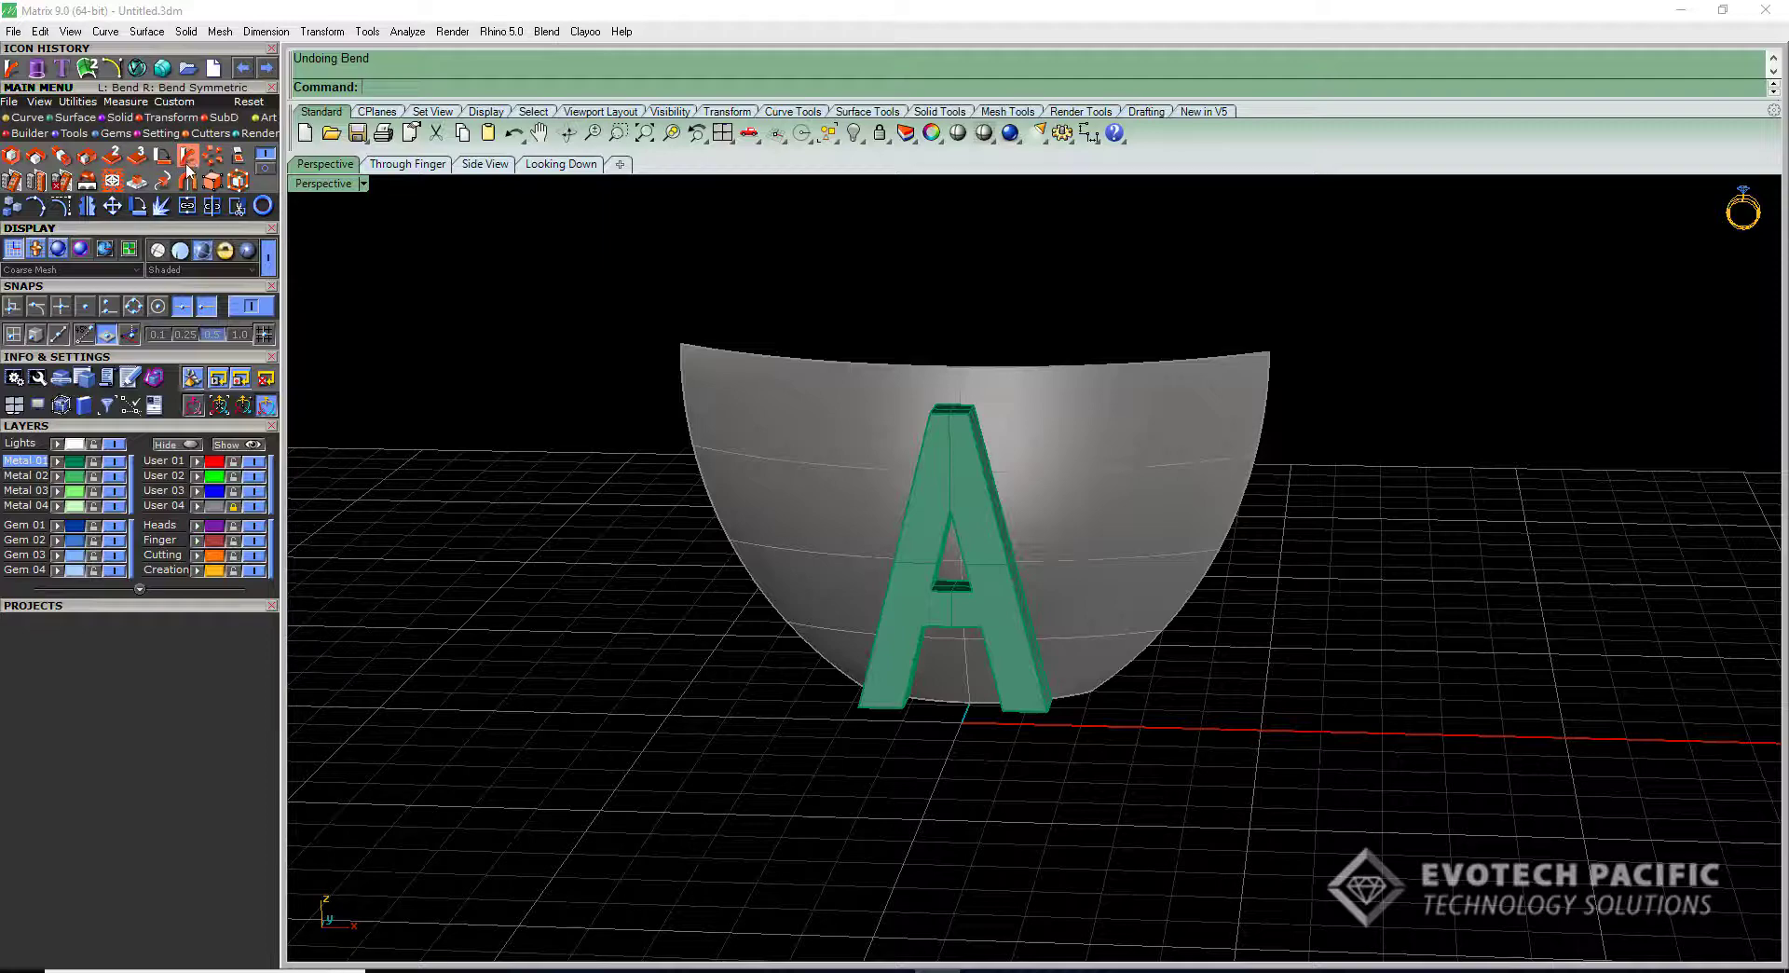
Move the letter A horizontally in the Side View until its back face touches the curved surface.
right_drag(628, 610, 969, 708)
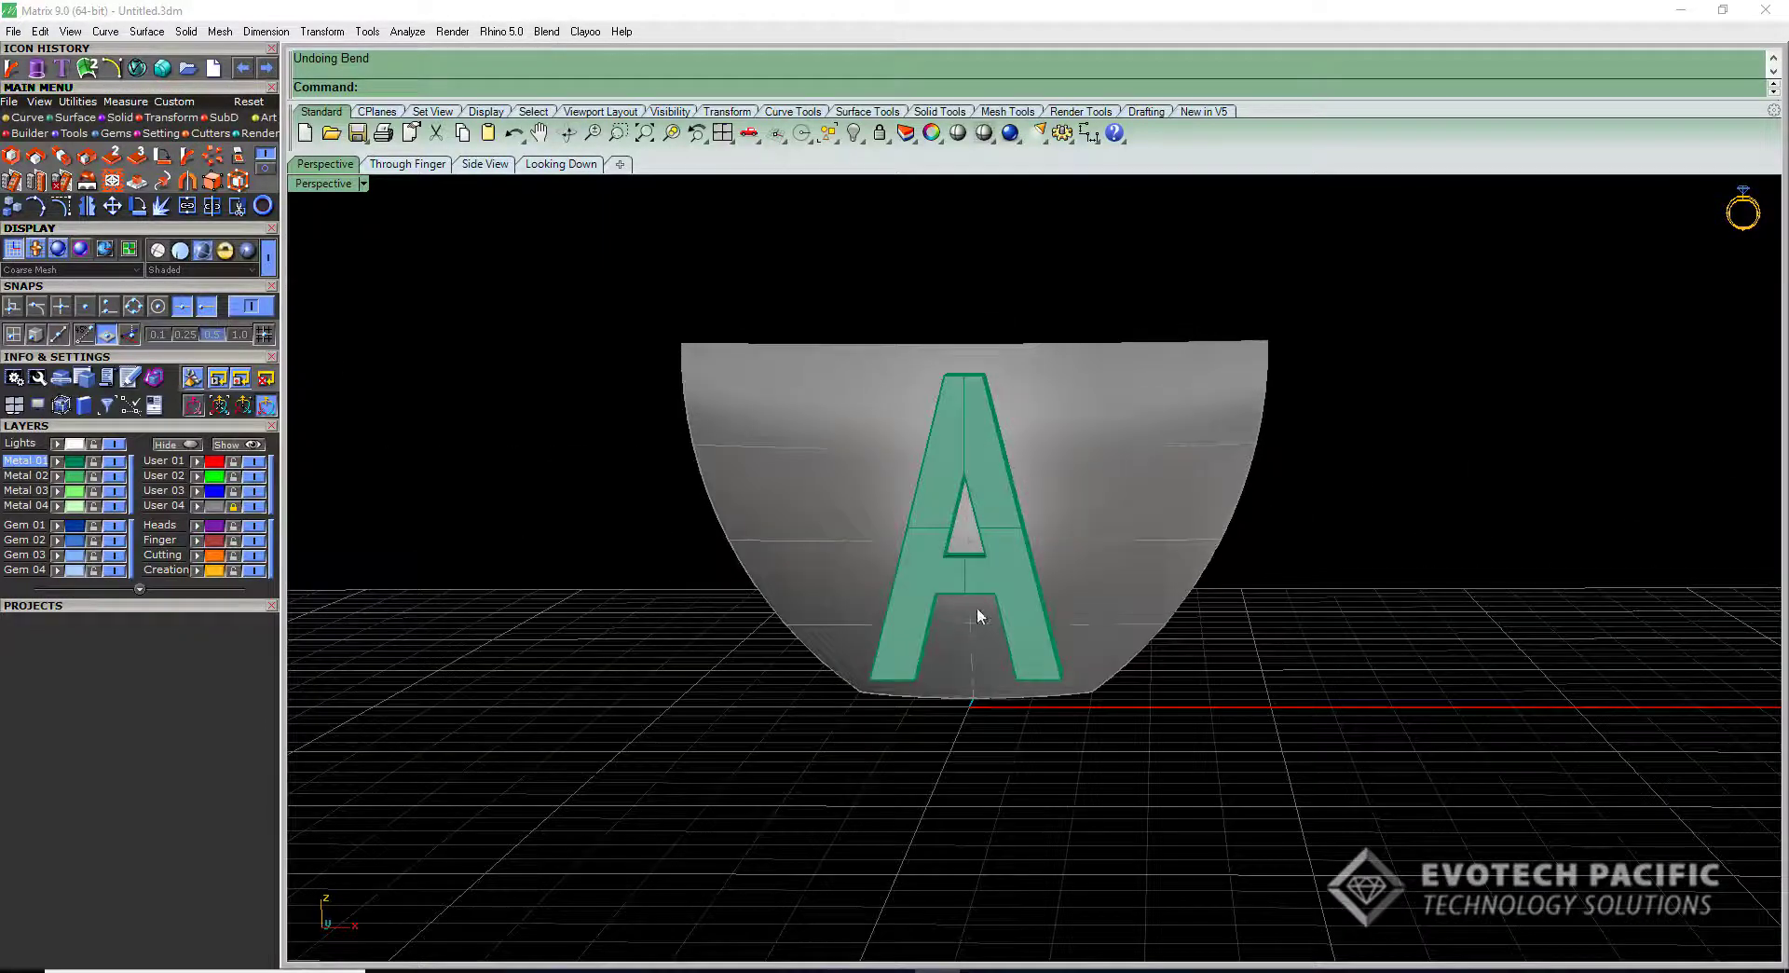
right_drag(1330, 647, 908, 522)
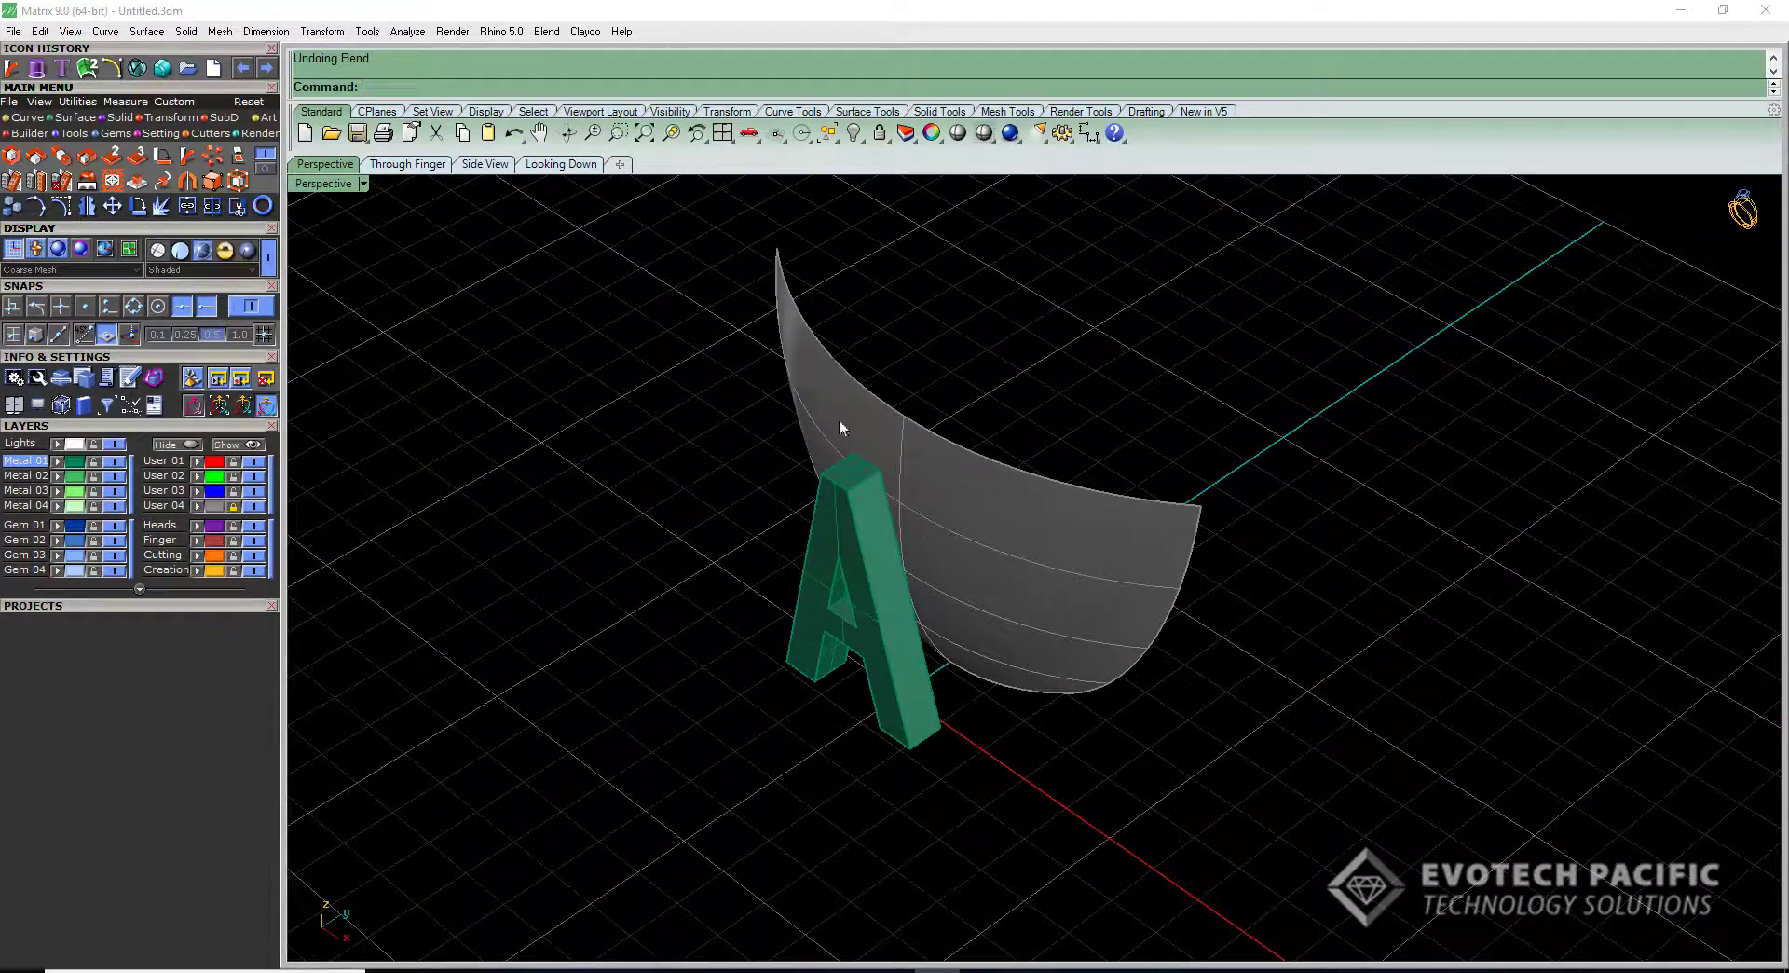
right_drag(994, 758, 839, 560)
click(815, 539)
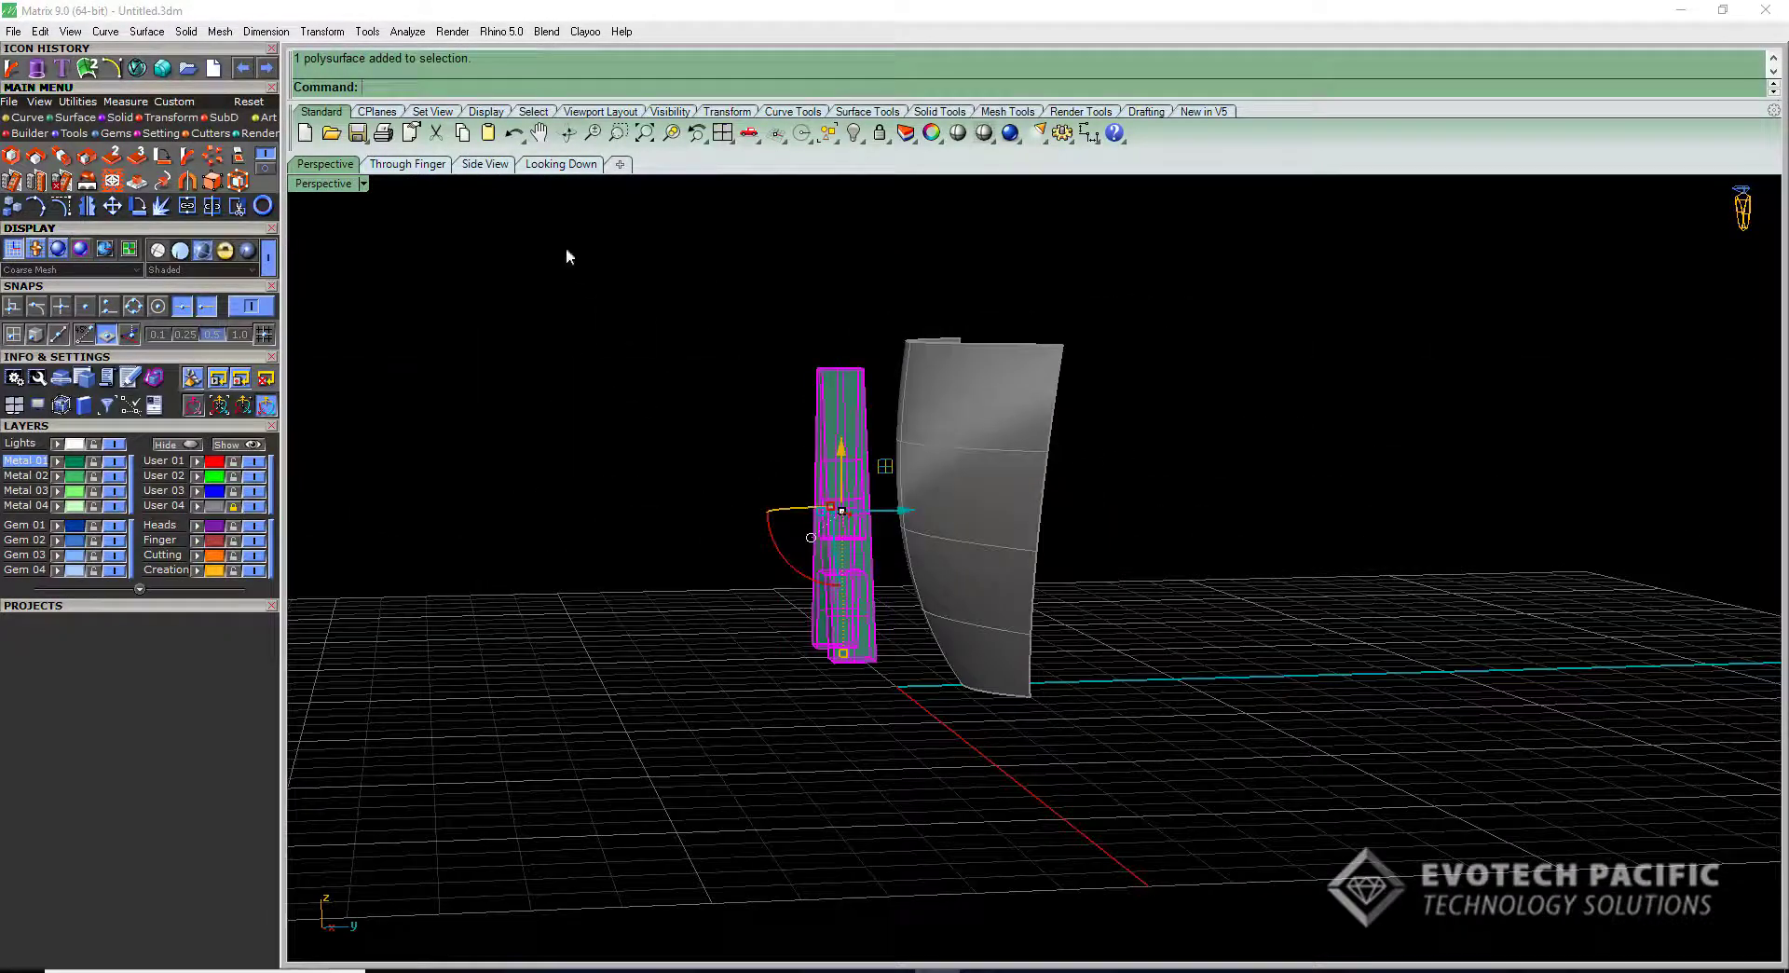
click(485, 168)
scroll(1037, 665, up, 4)
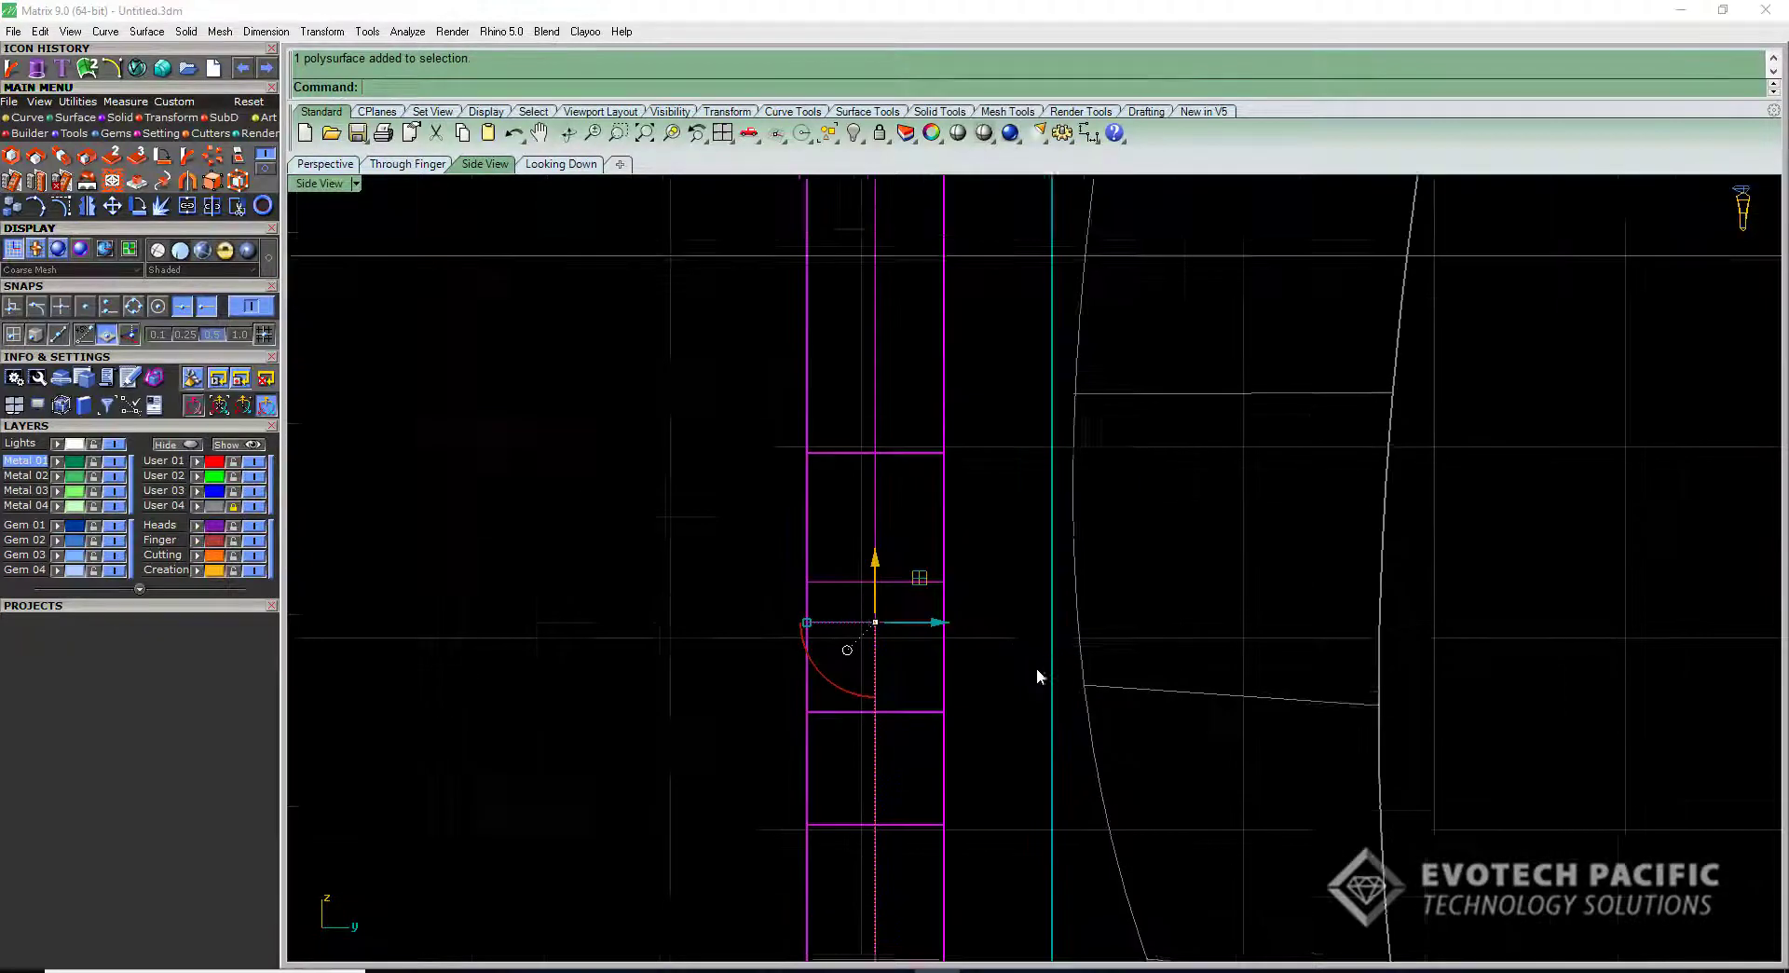
scroll(977, 569, down, 2)
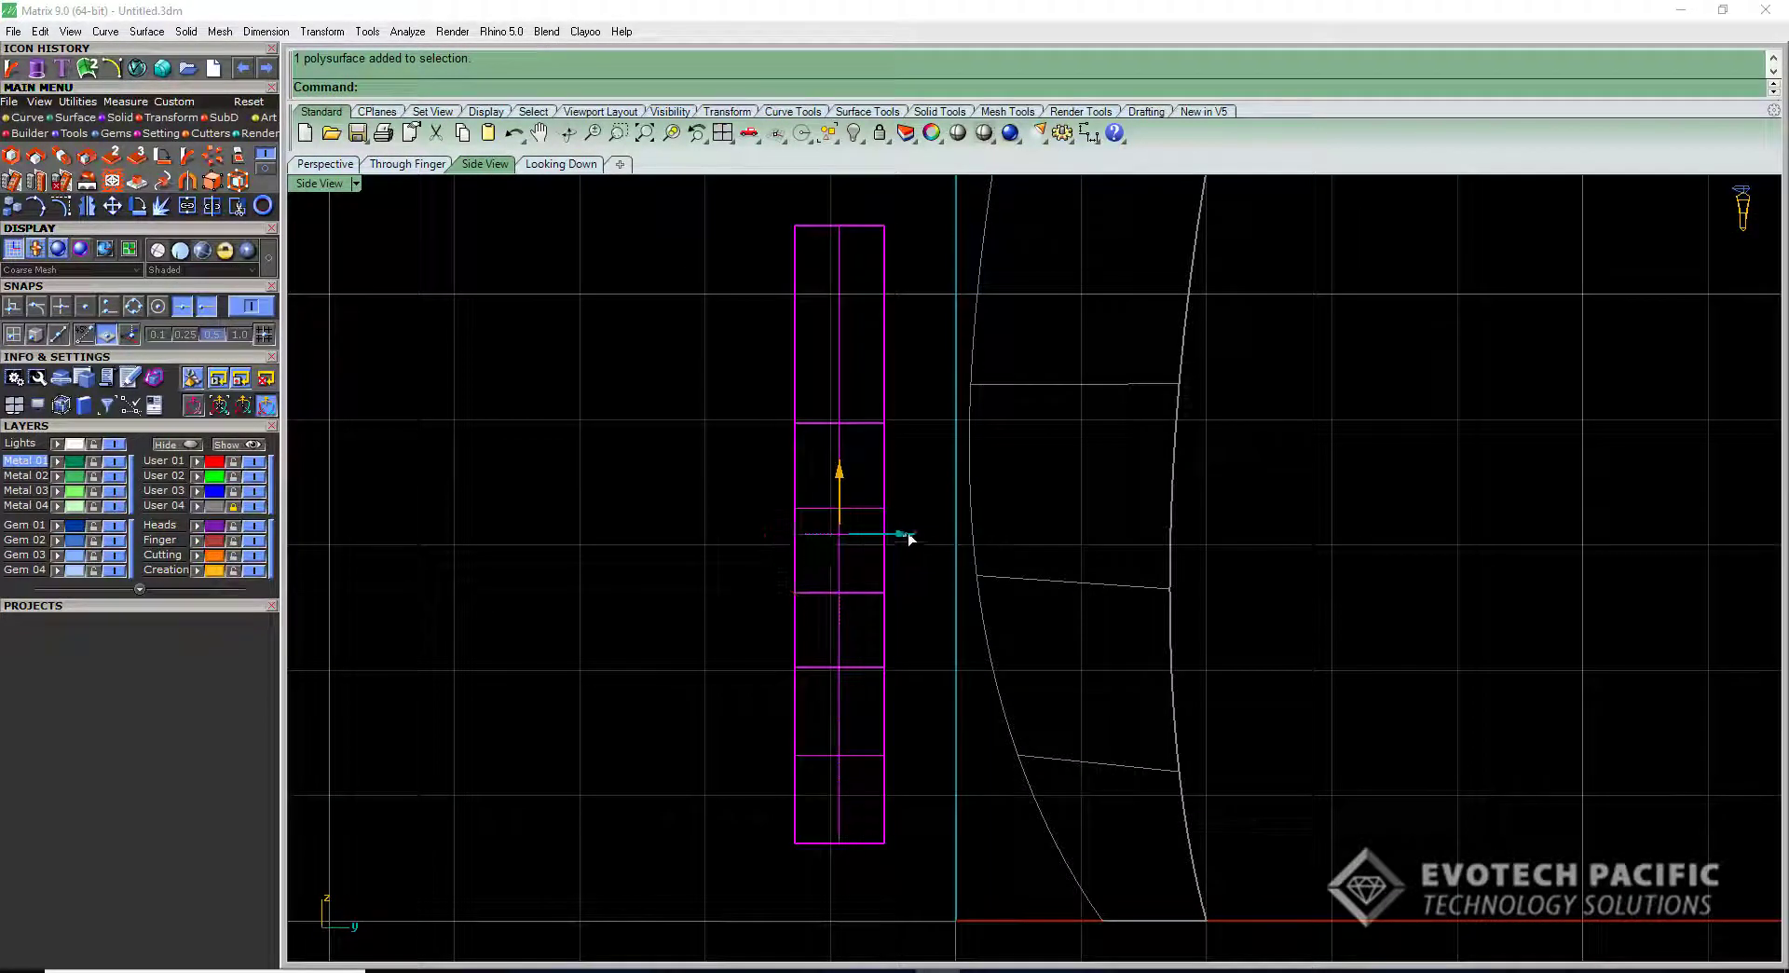
drag(910, 539, 988, 541)
right_drag(1084, 569, 977, 574)
scroll(977, 574, down, 2)
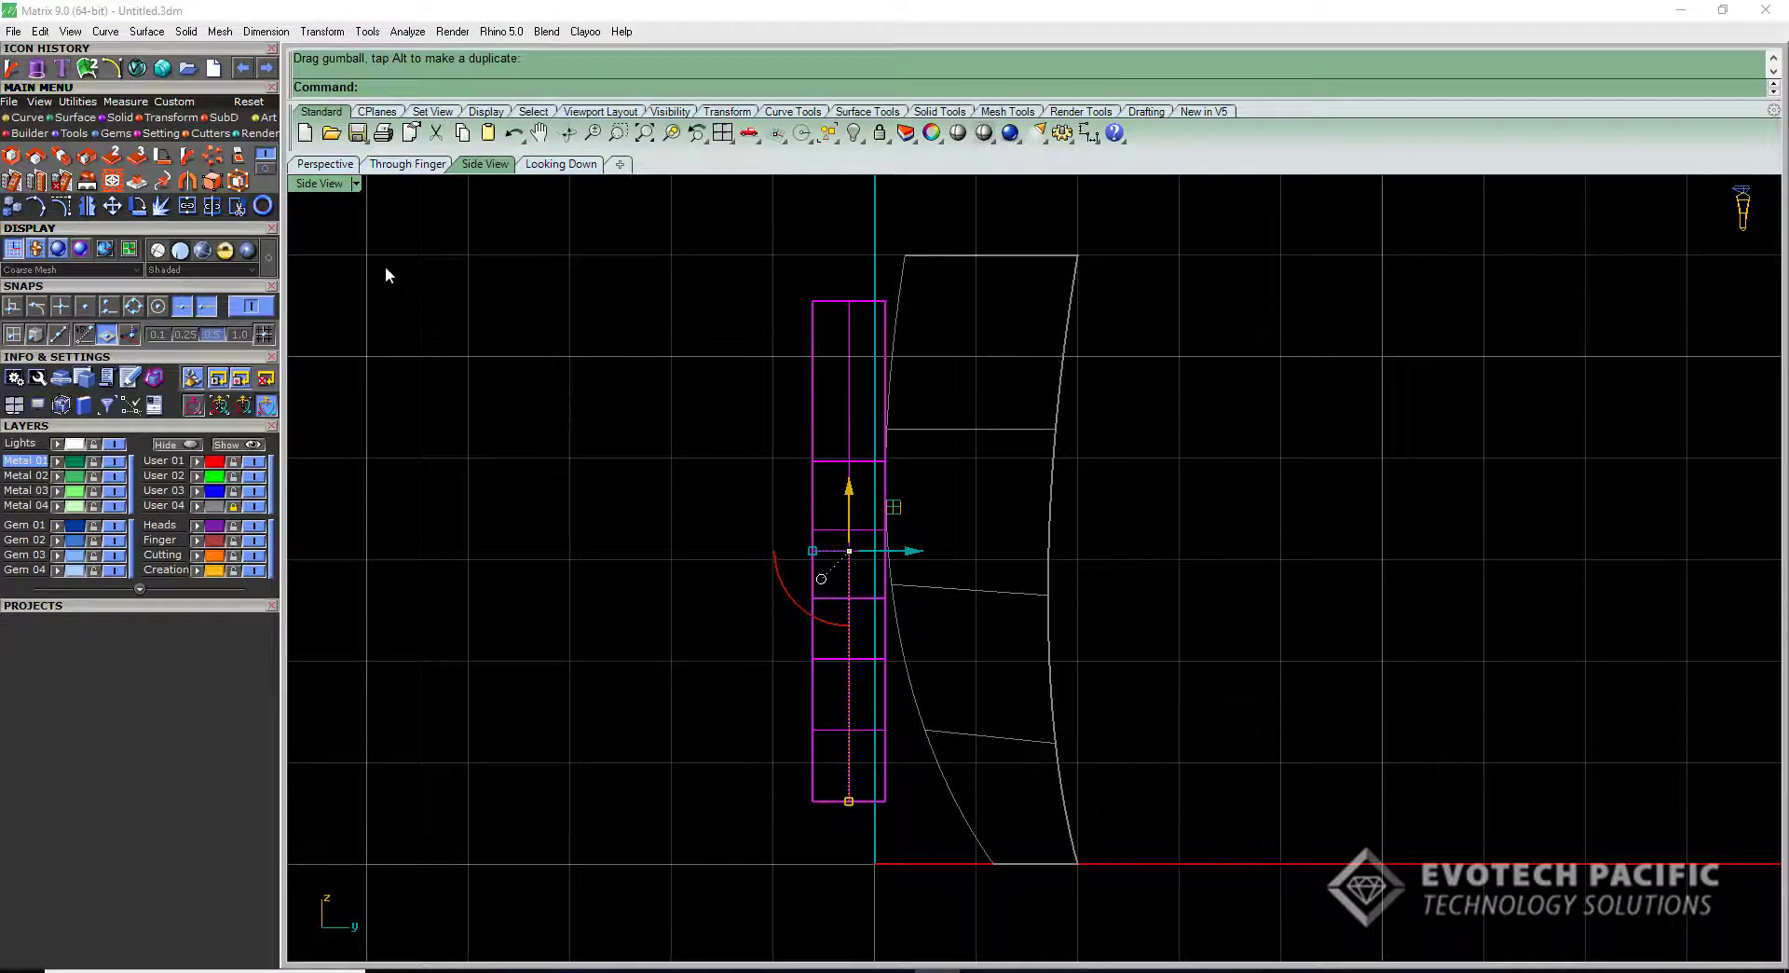
Bend the letter symmetrically with a vertical spine starting mid-height on its back face, matching the surface's upper curve.
click(189, 178)
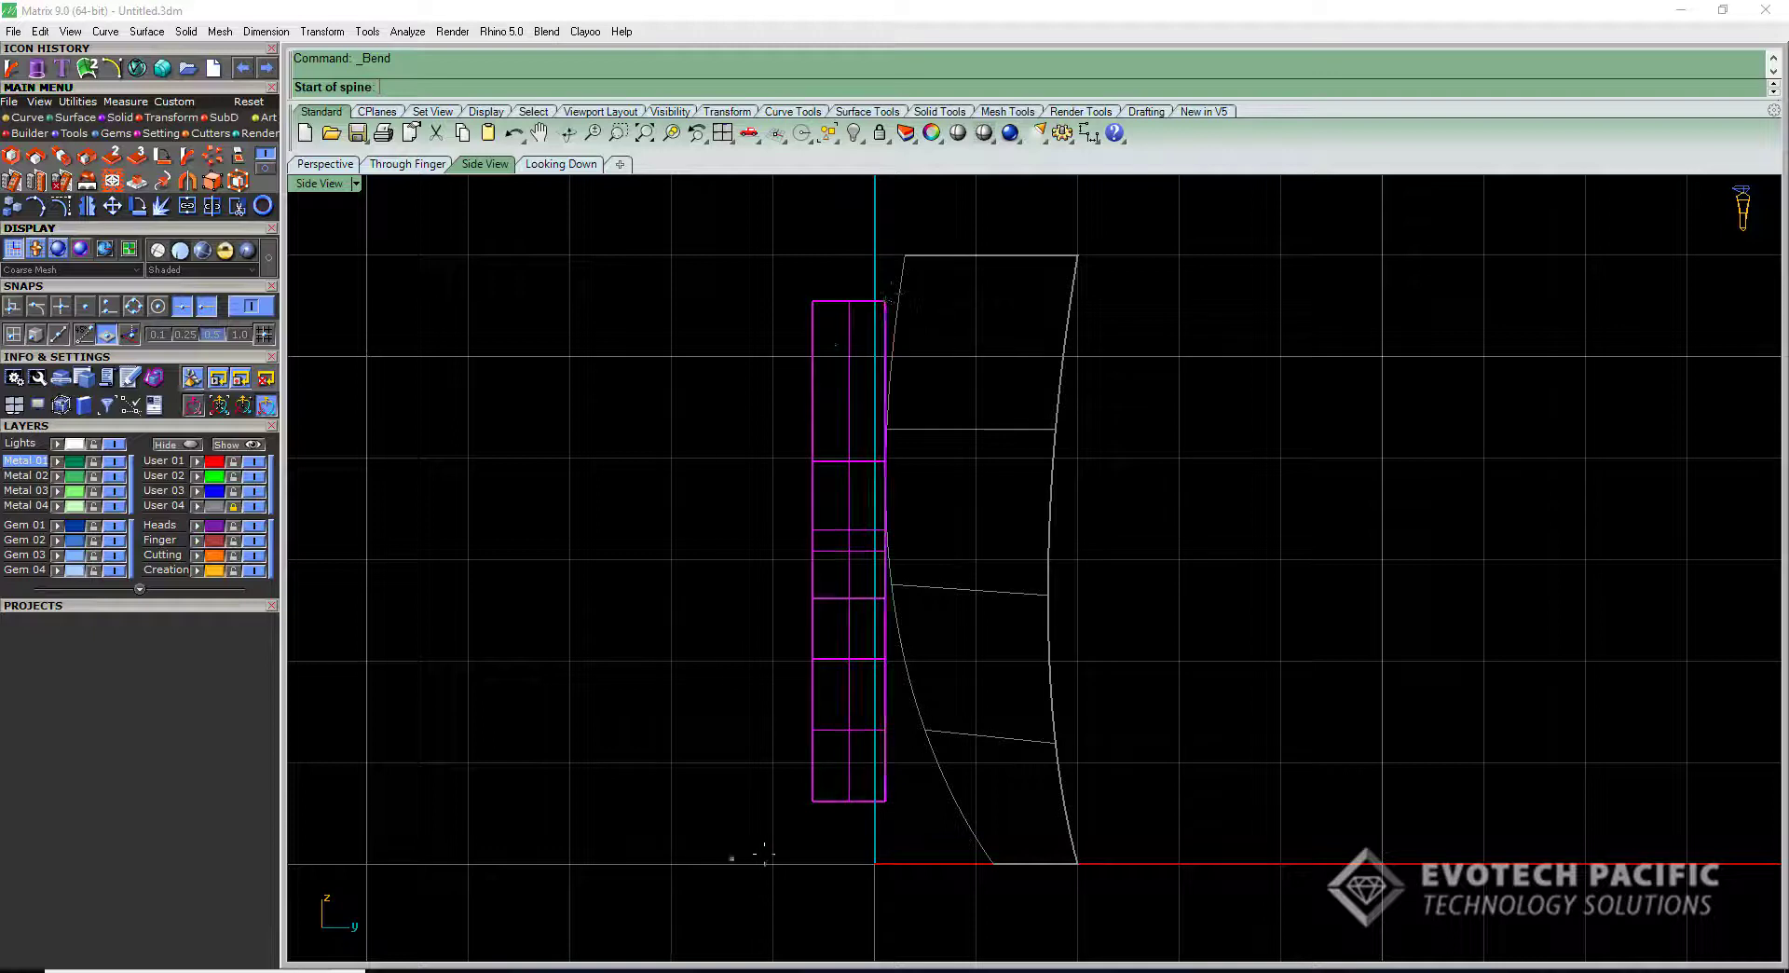
click(885, 529)
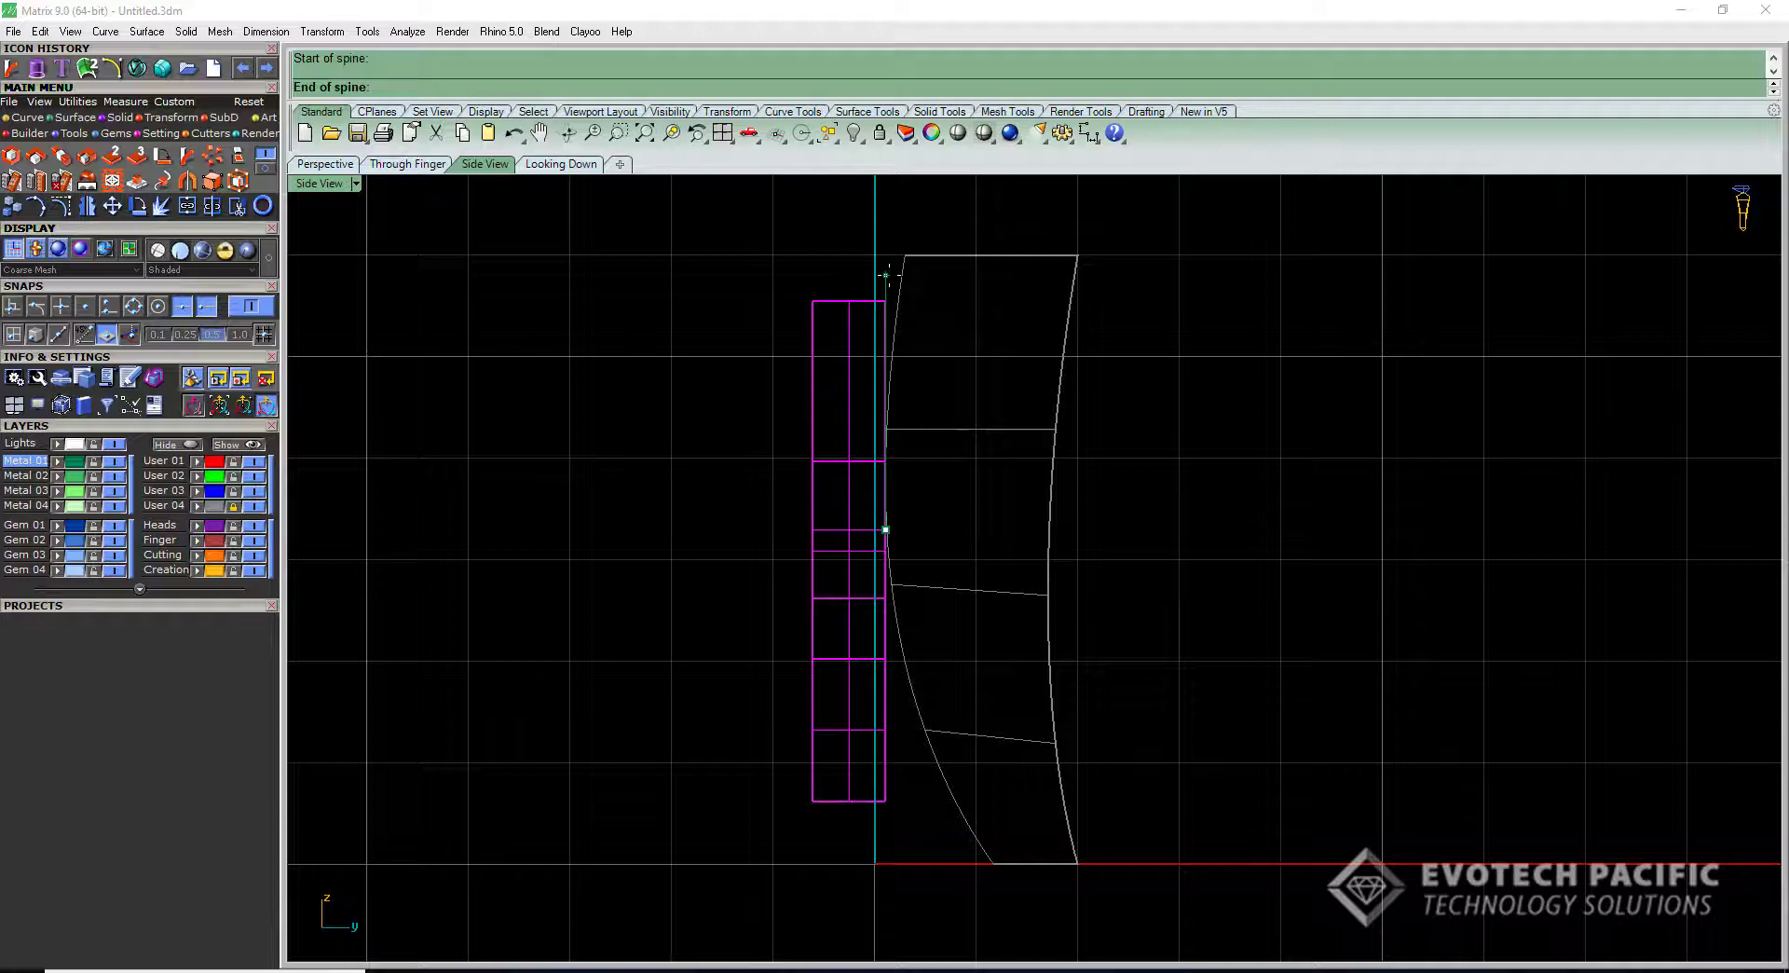
click(886, 275)
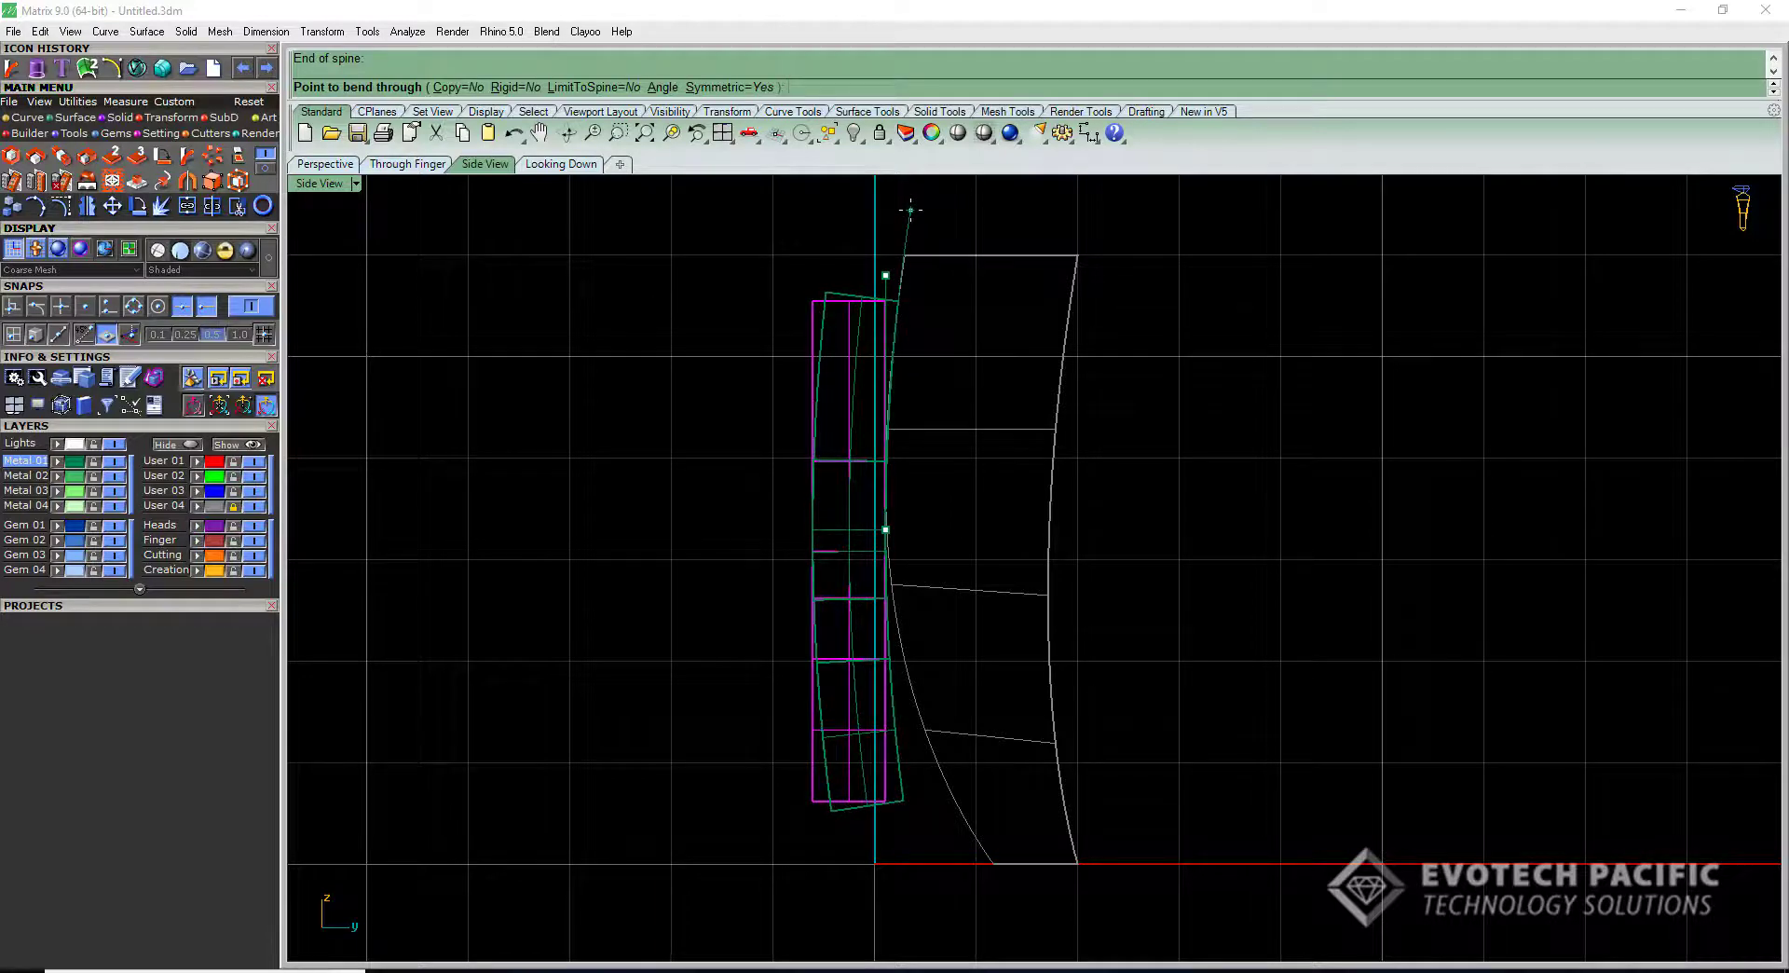
click(910, 210)
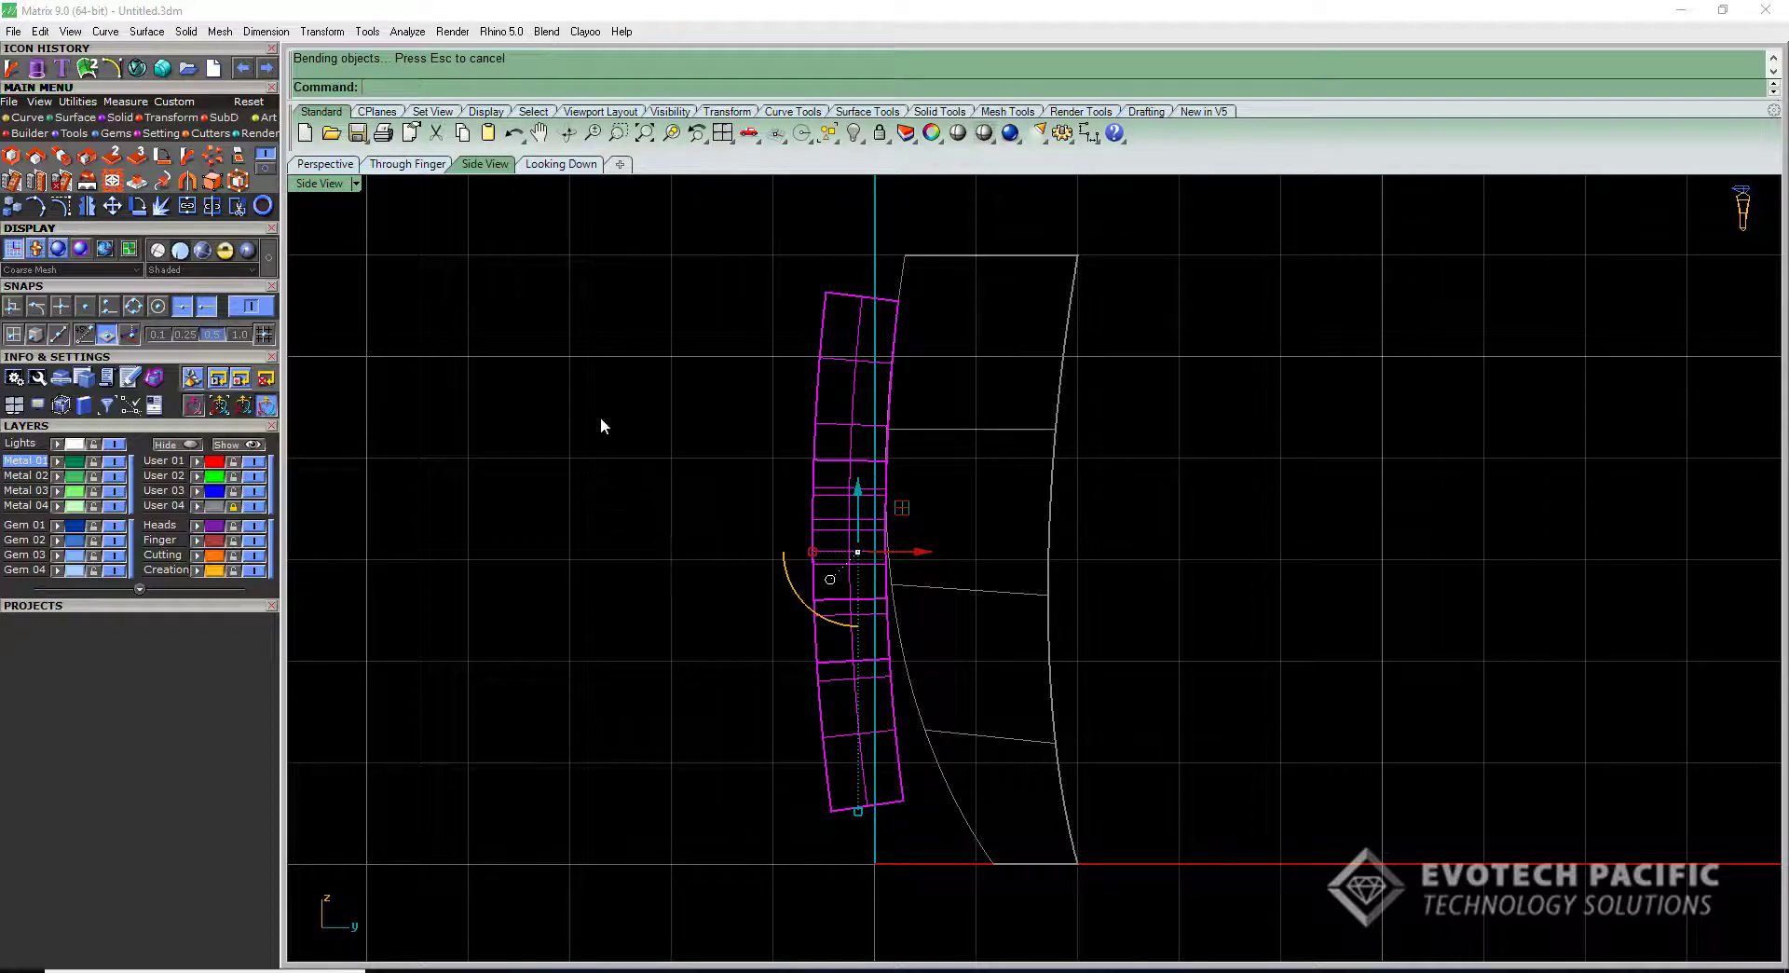
Bend only the letter's lower half with Symmetric=No, running the spine downward from the same mid-height point to follow the surface's lower curve.
click(189, 158)
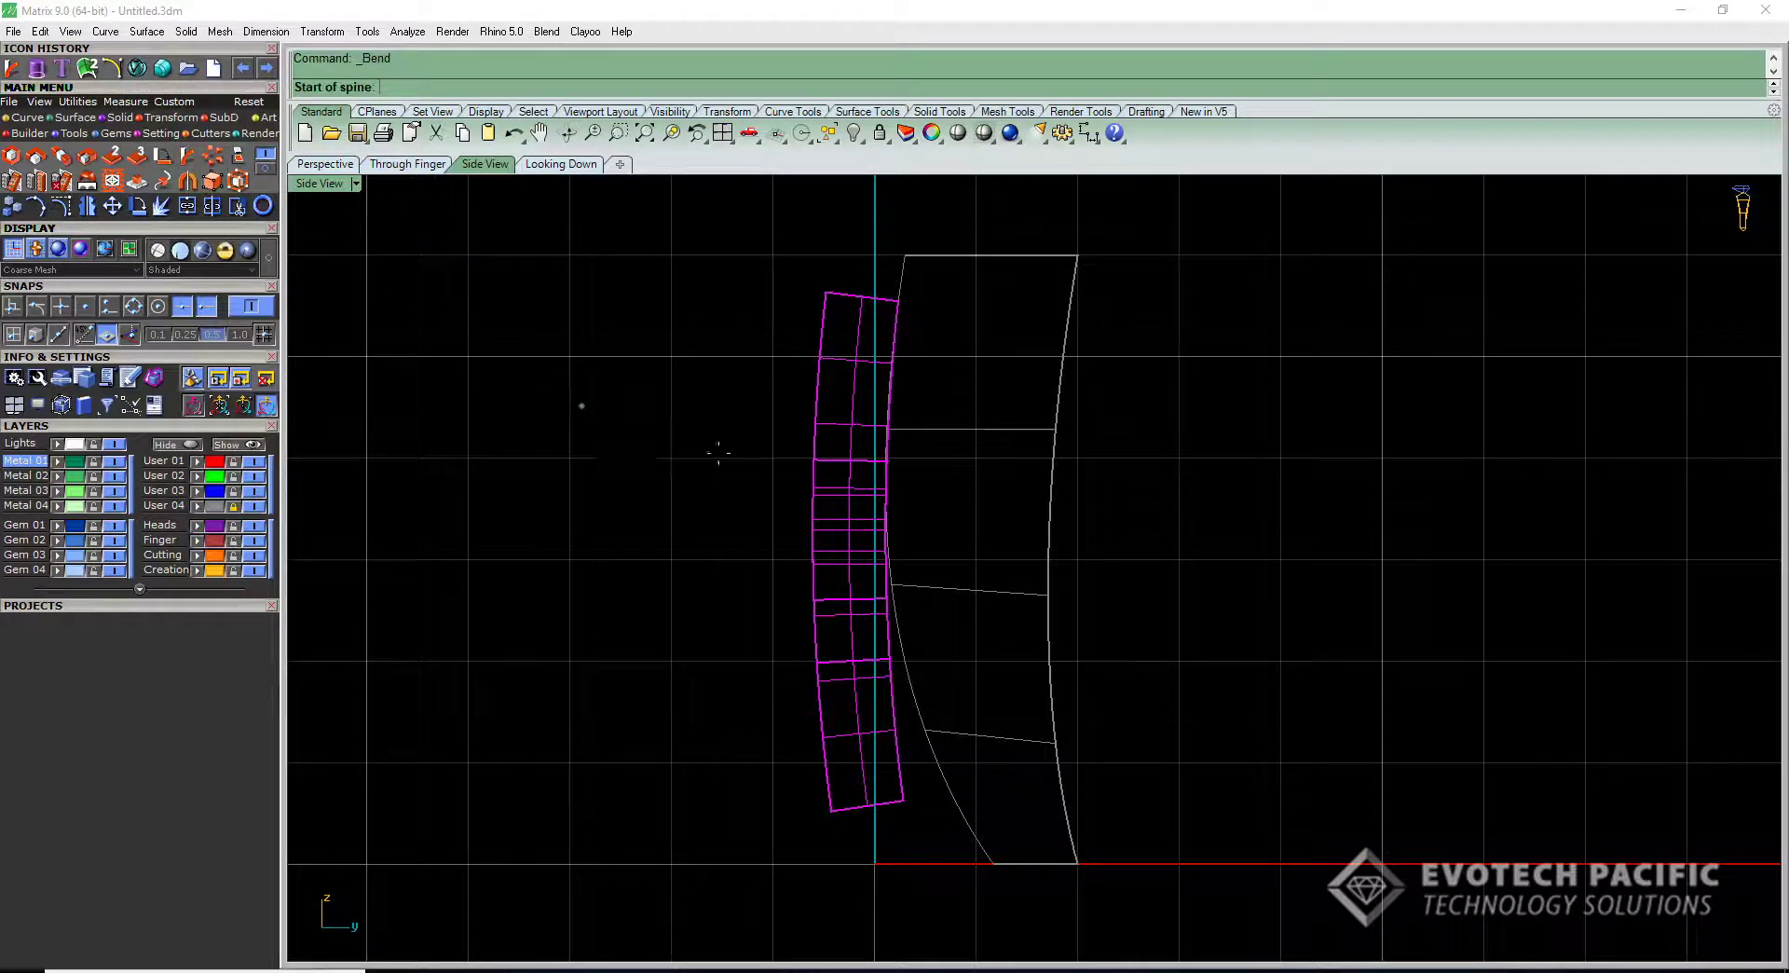
click(885, 529)
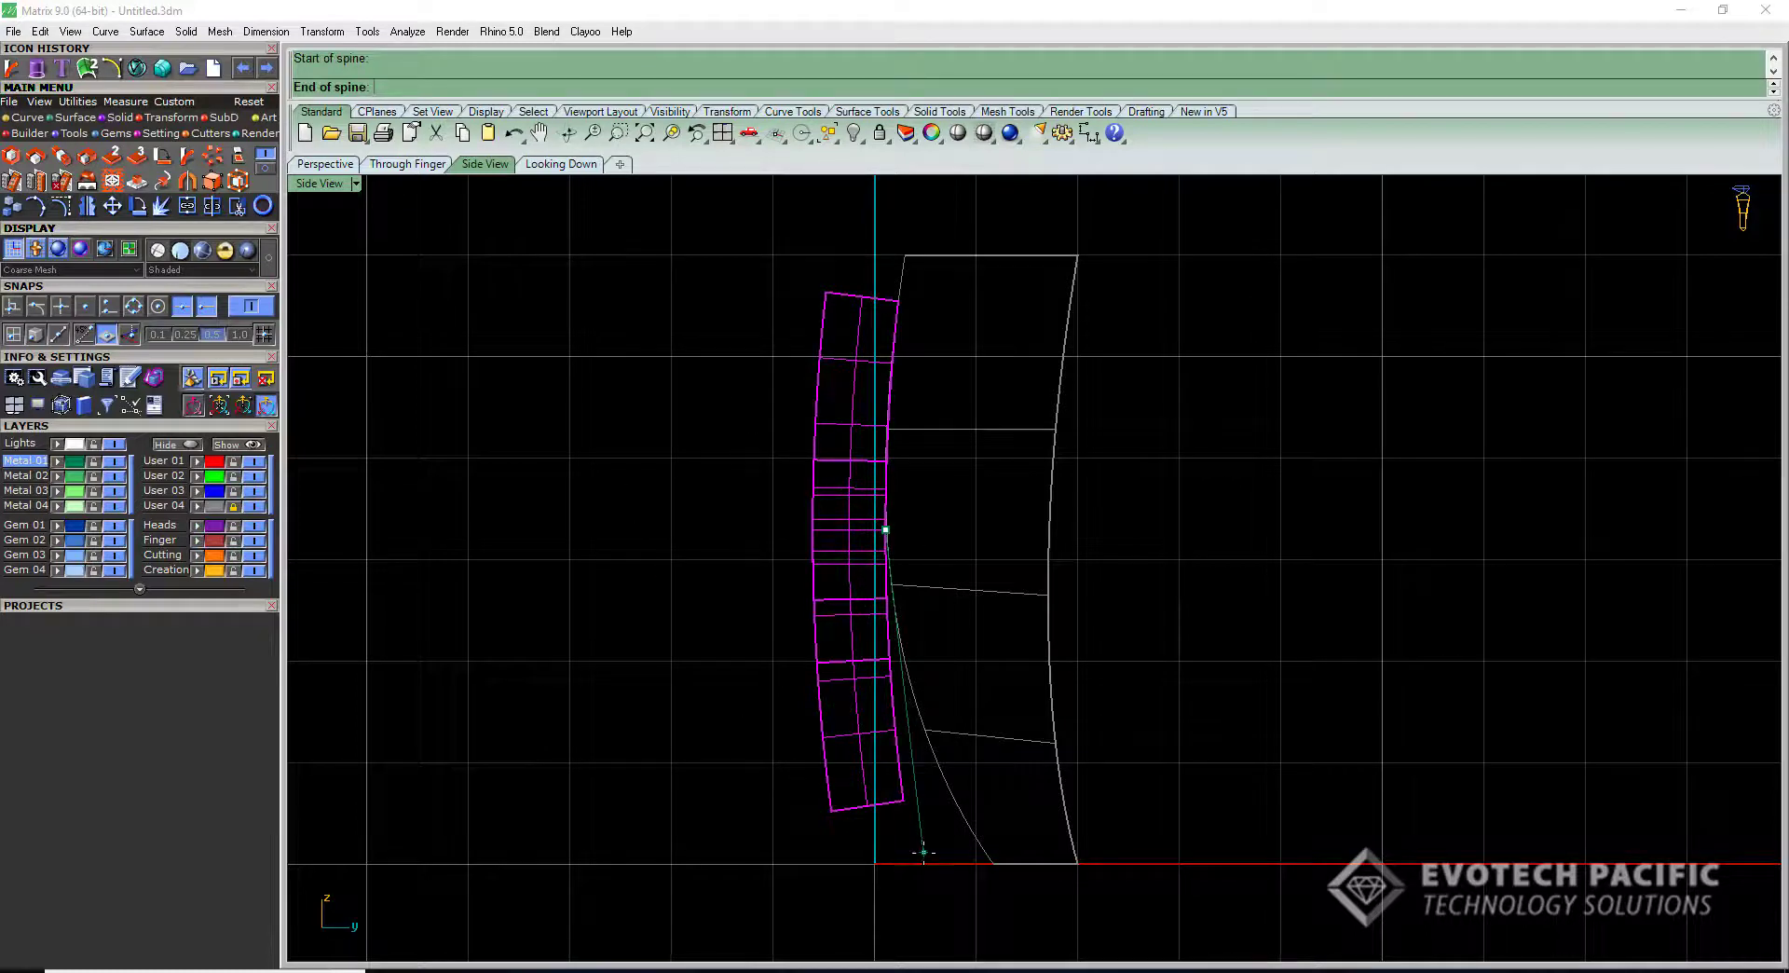
key(shift)
click(914, 826)
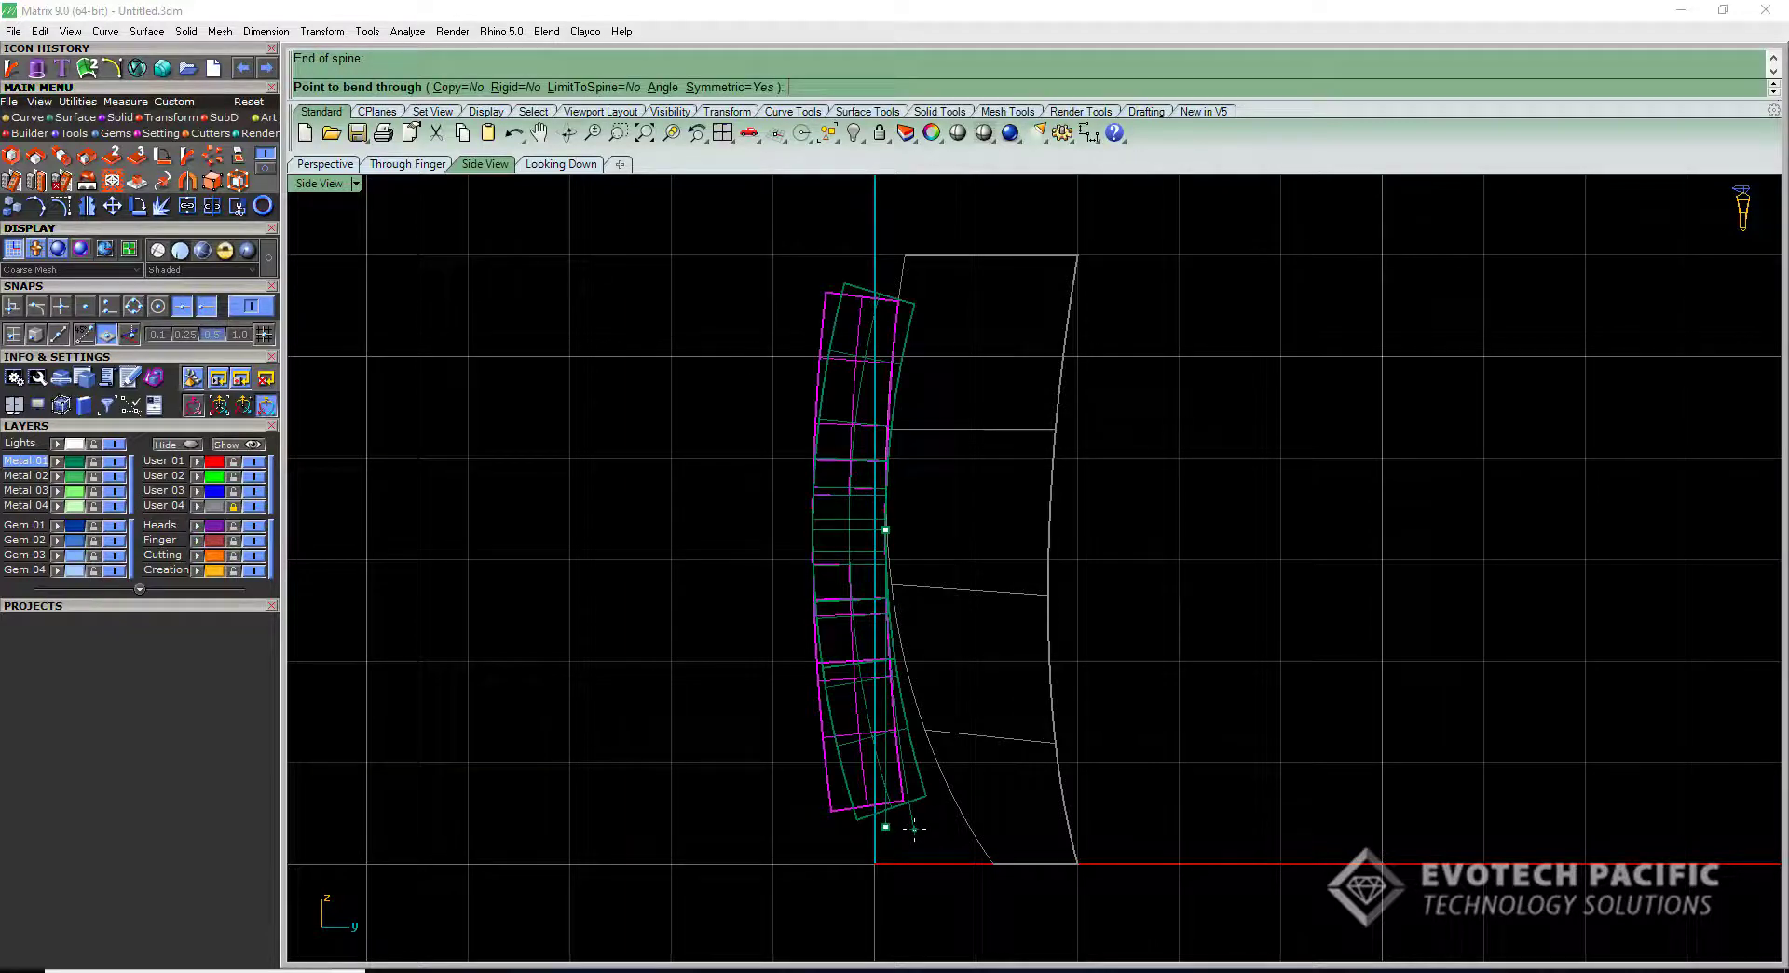
click(736, 86)
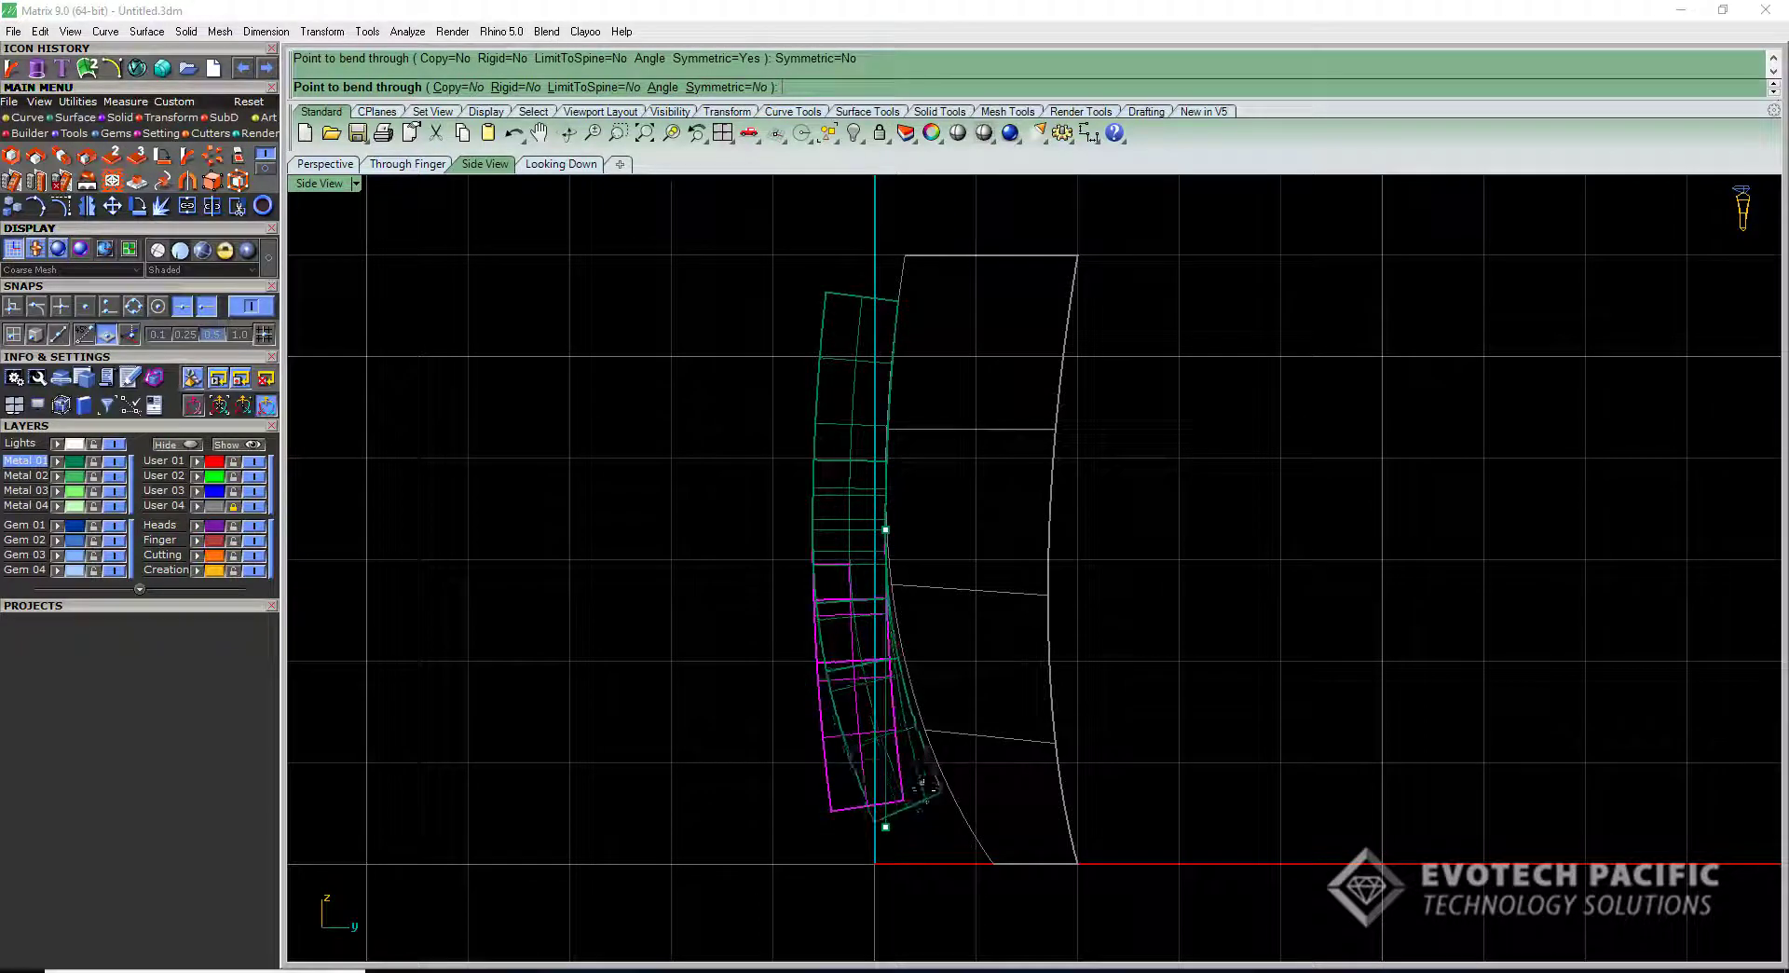
click(960, 857)
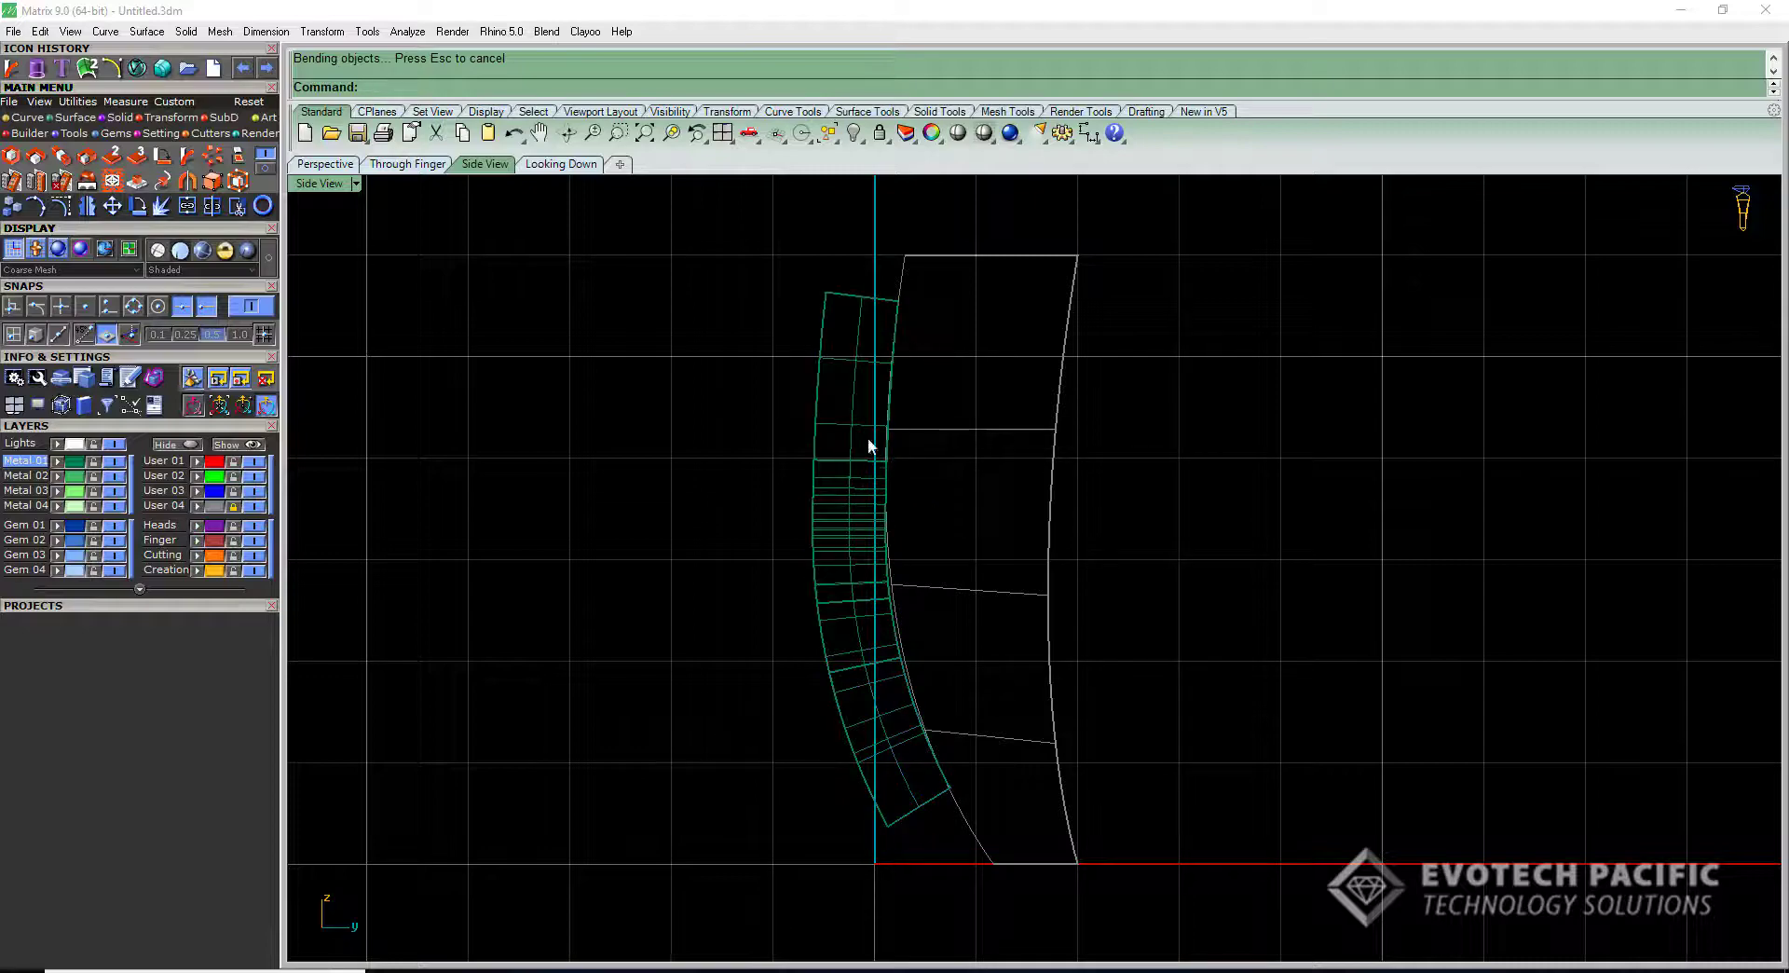
Shade the Looking Down view to check how the bent letter sits against the curved surface.
click(325, 164)
right_drag(580, 539, 1180, 573)
right_drag(1308, 489, 774, 608)
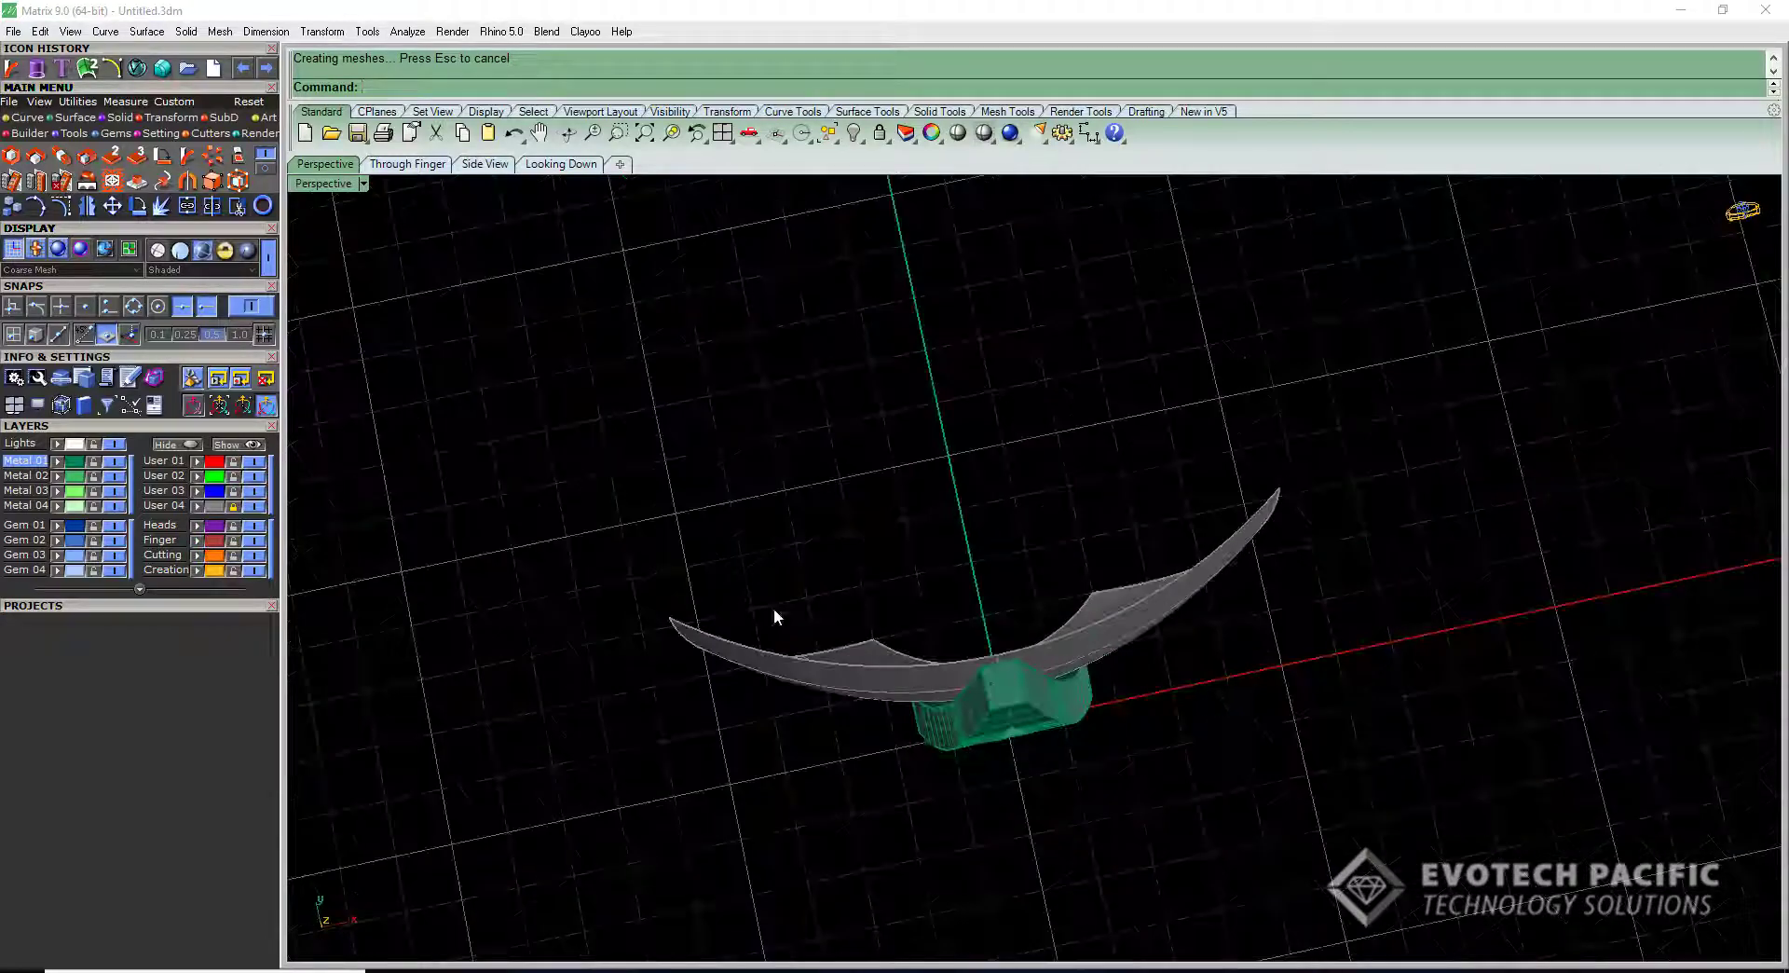
right_drag(1076, 835, 1002, 559)
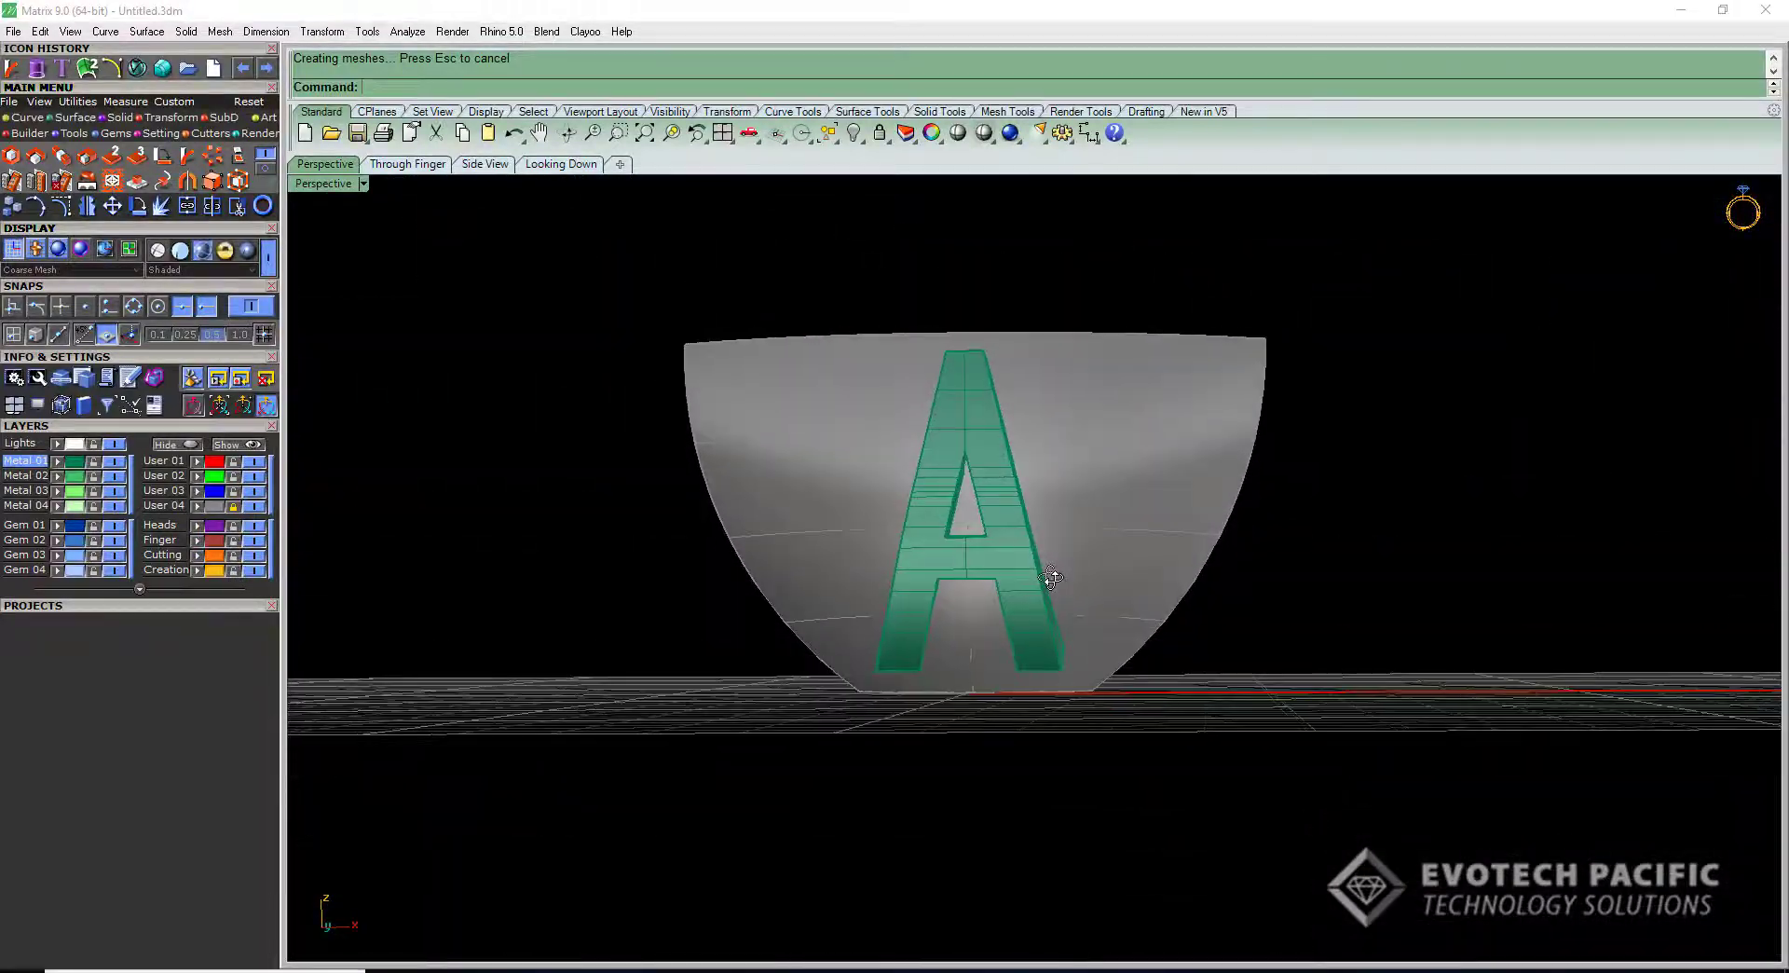
click(986, 564)
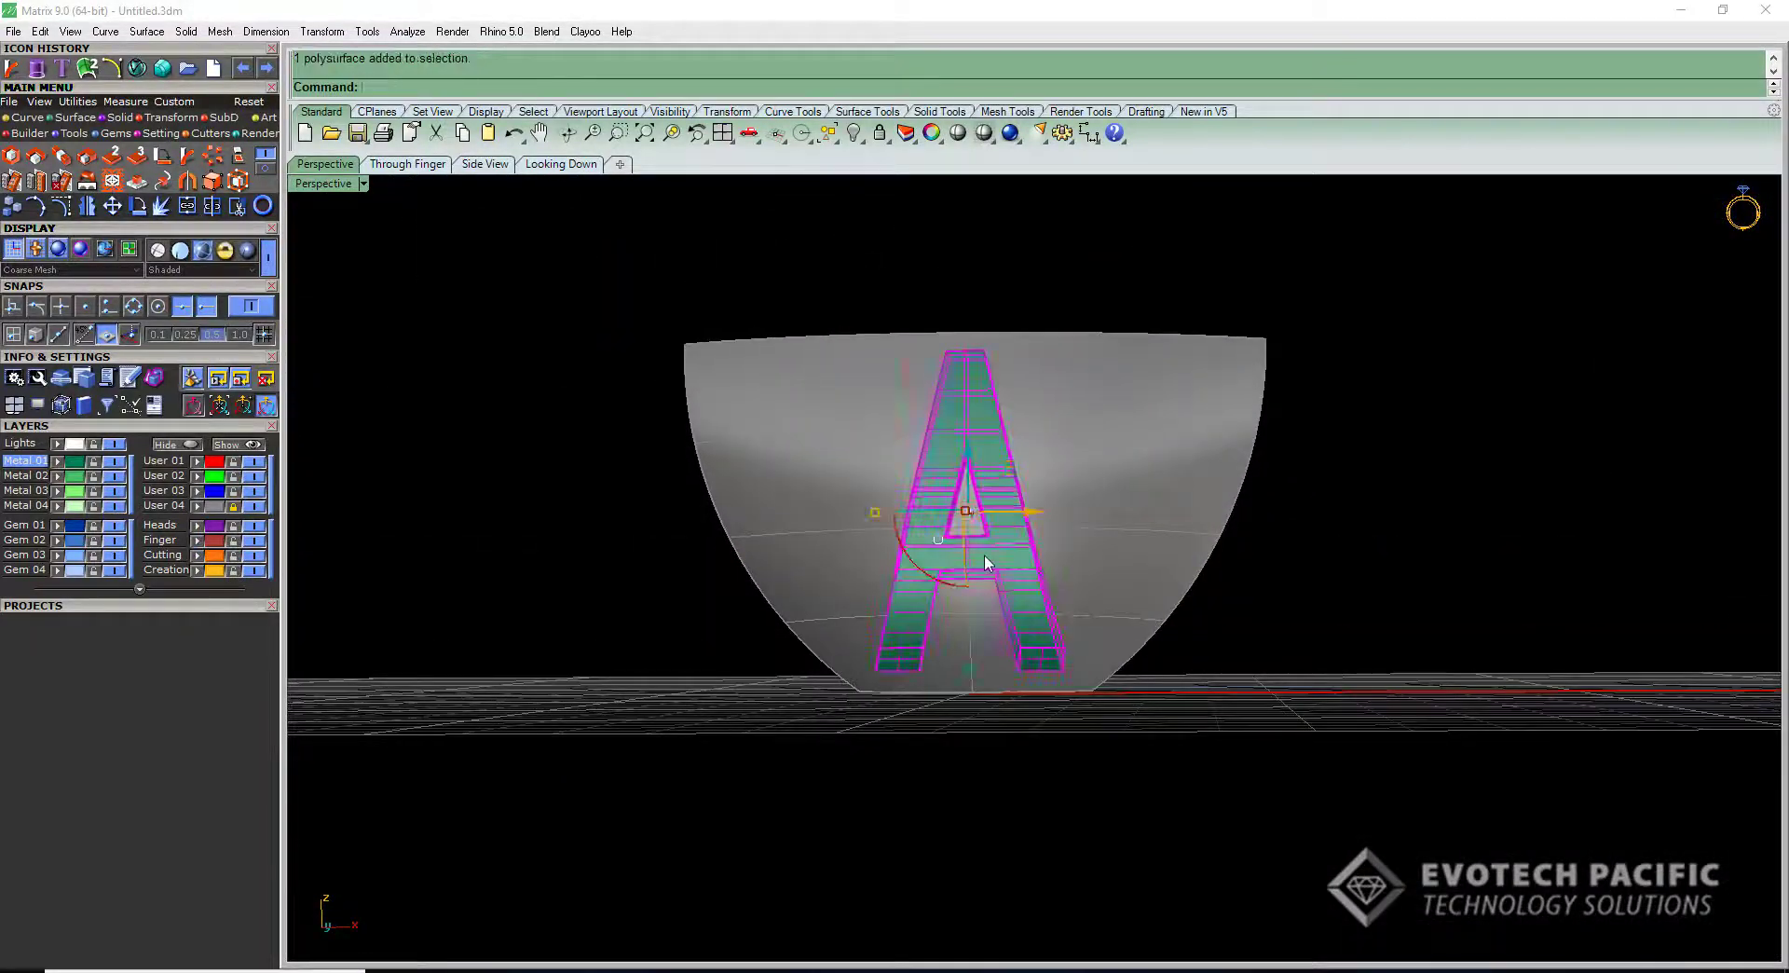
click(571, 165)
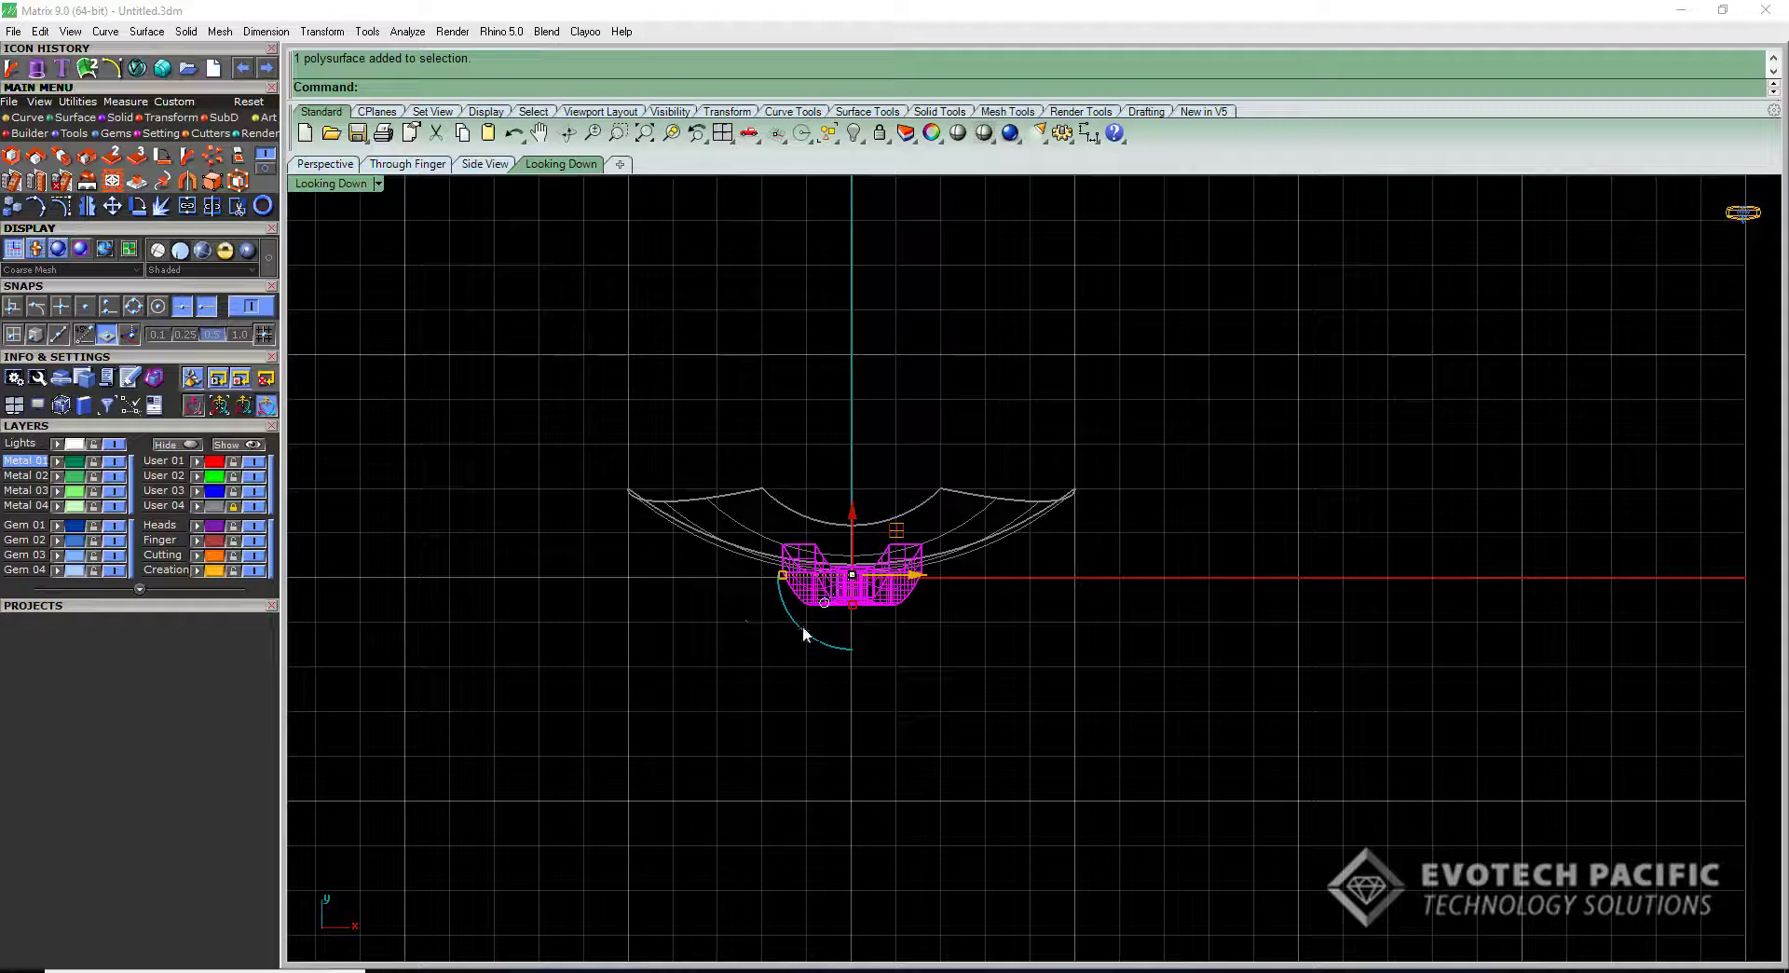
scroll(872, 597, up, 4)
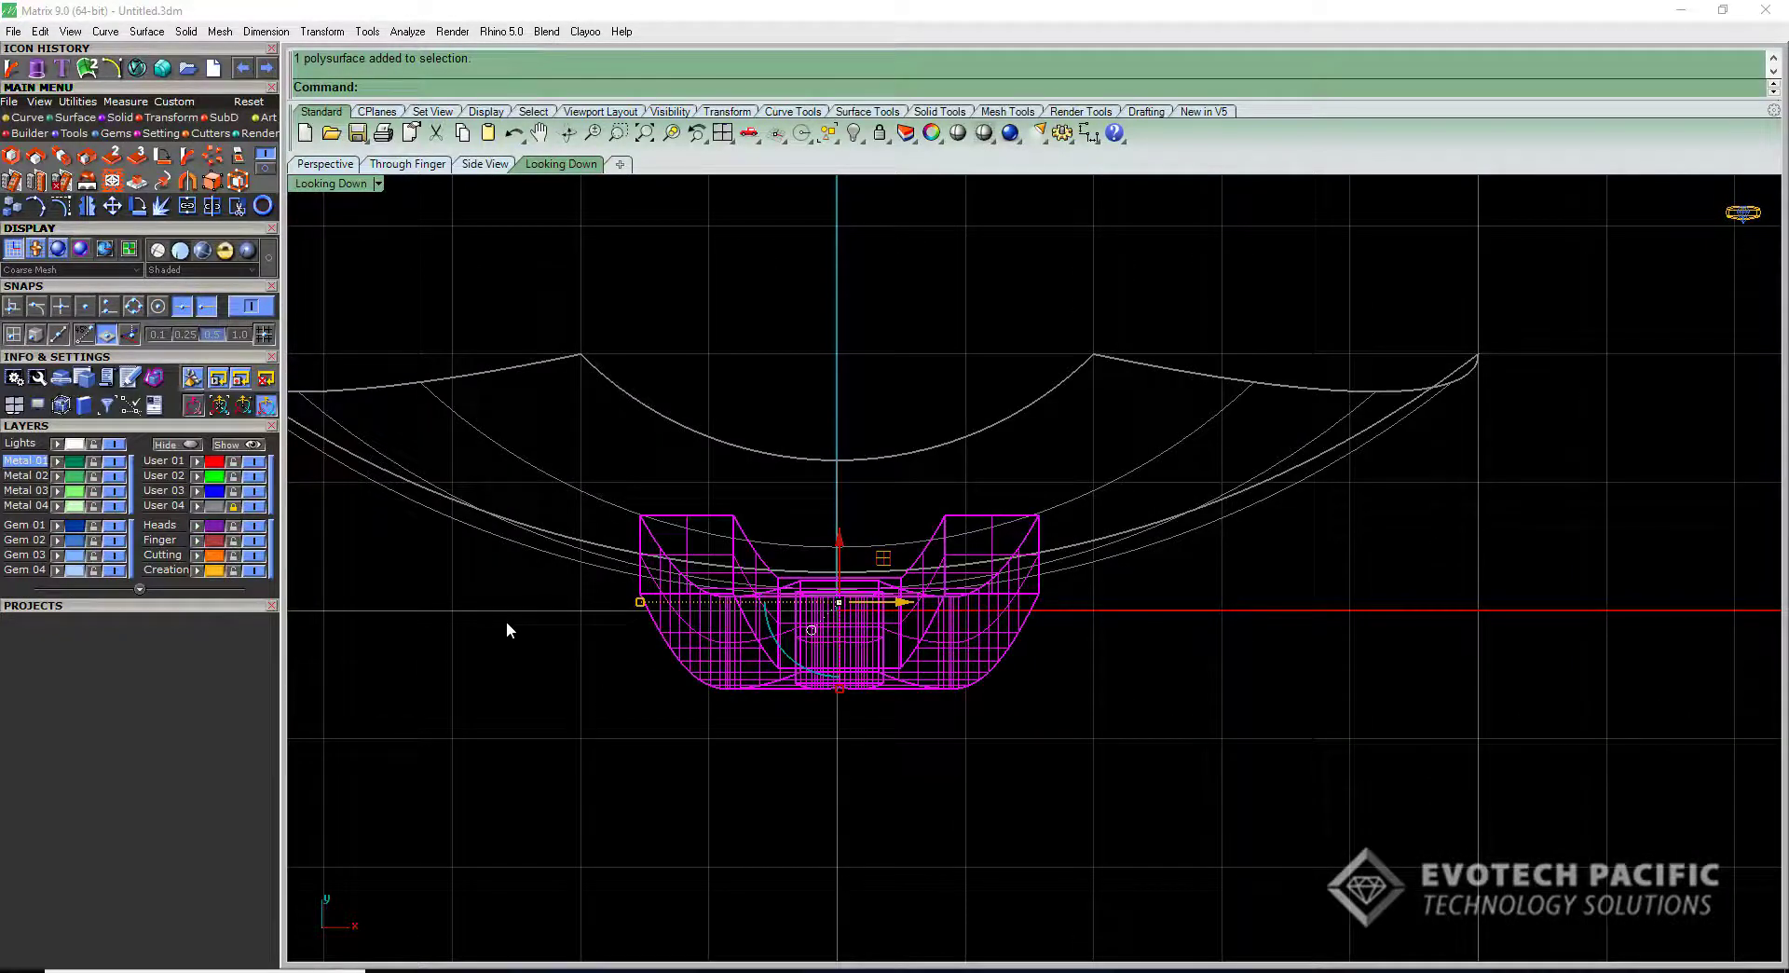
click(269, 256)
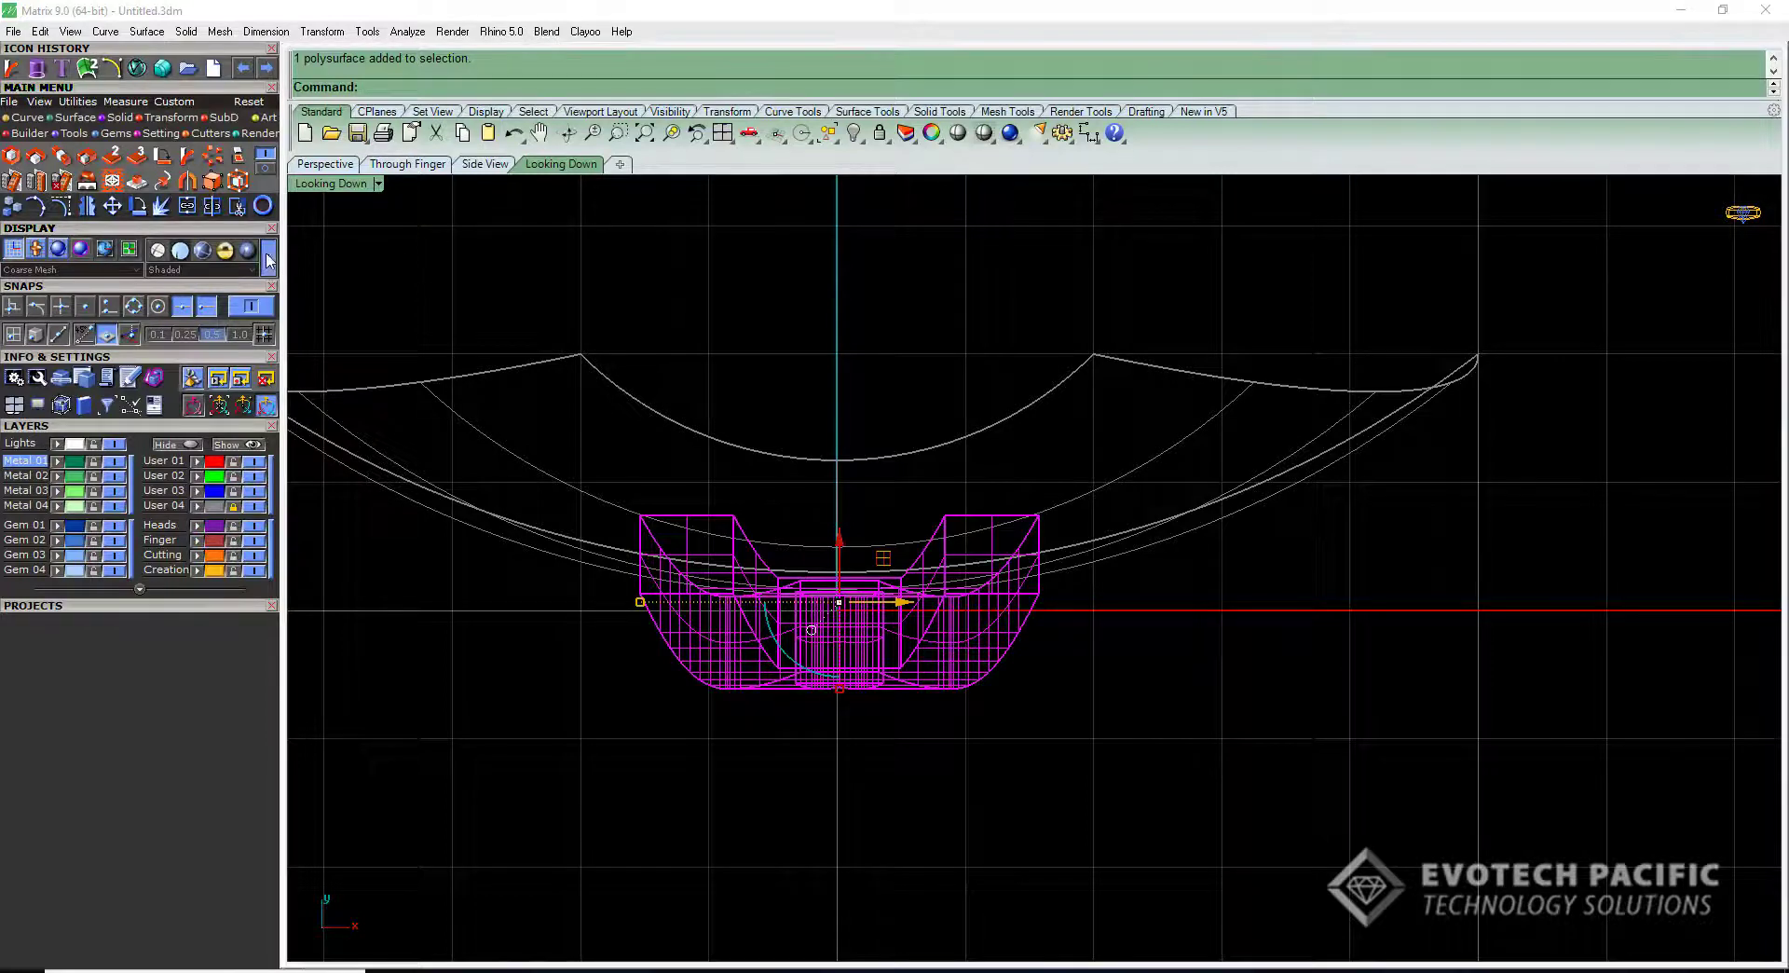
click(557, 678)
right_drag(673, 734, 741, 661)
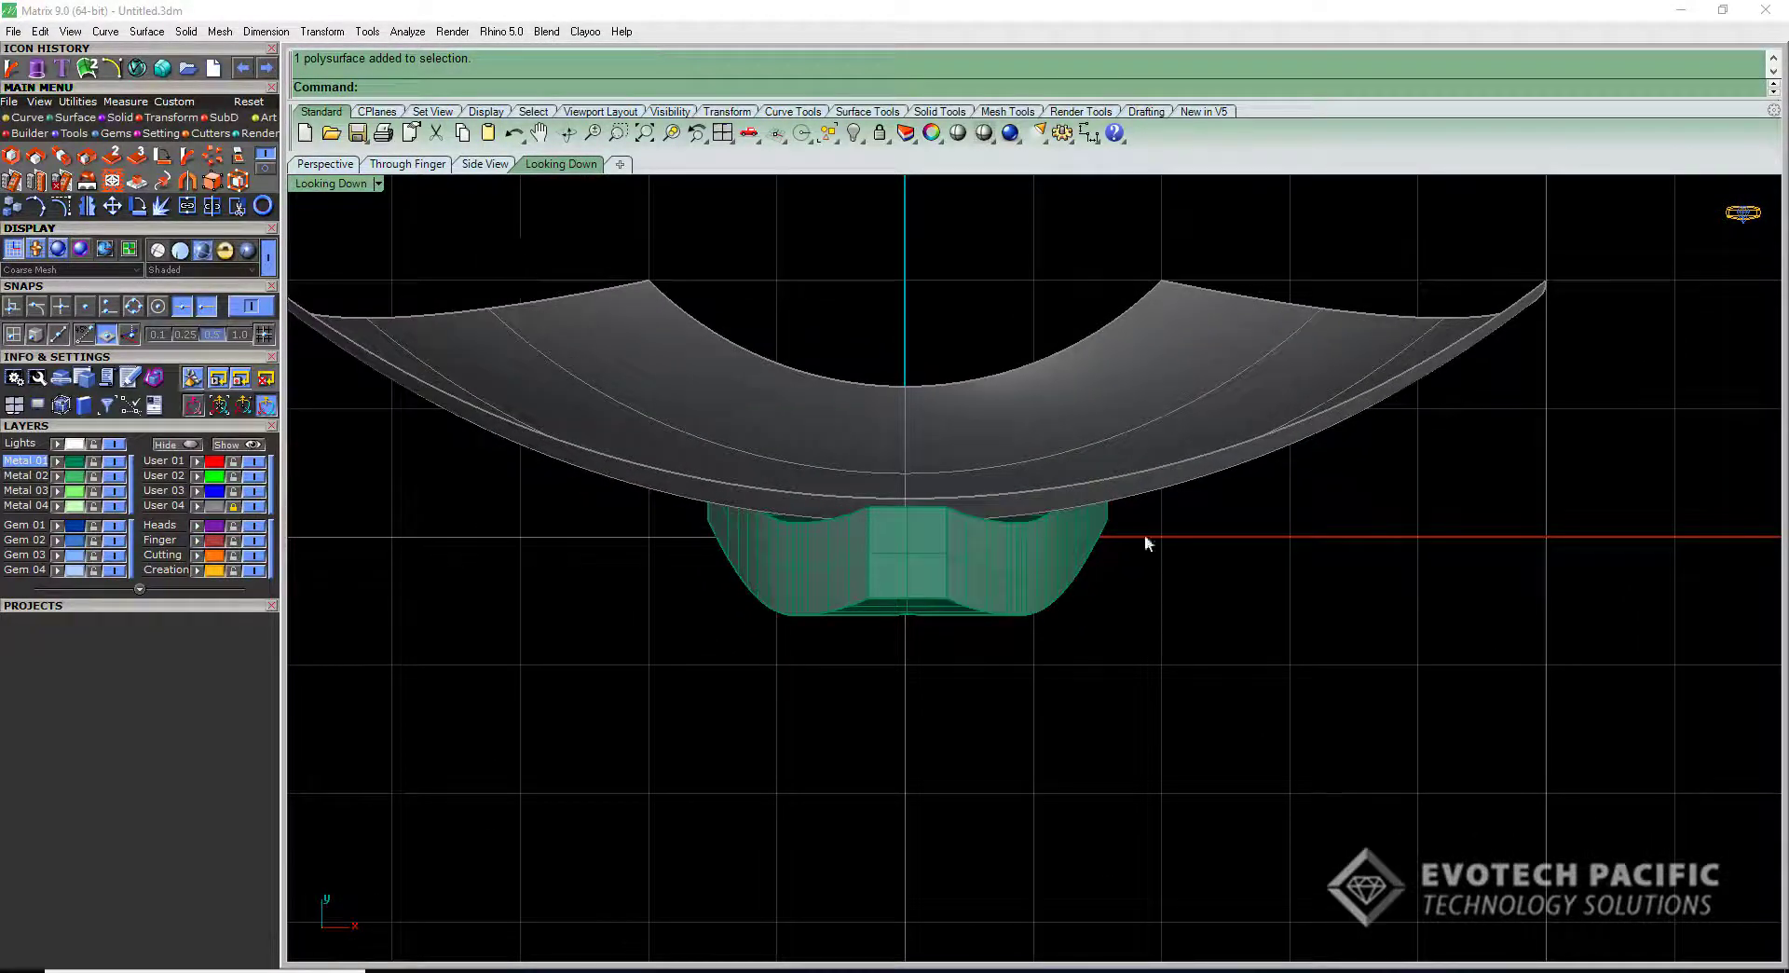
scroll(1212, 577, down, 3)
Unlock the User 04 layer and rotate the letter, surface and curves upside down in the Through Finger view.
drag(1454, 321, 766, 732)
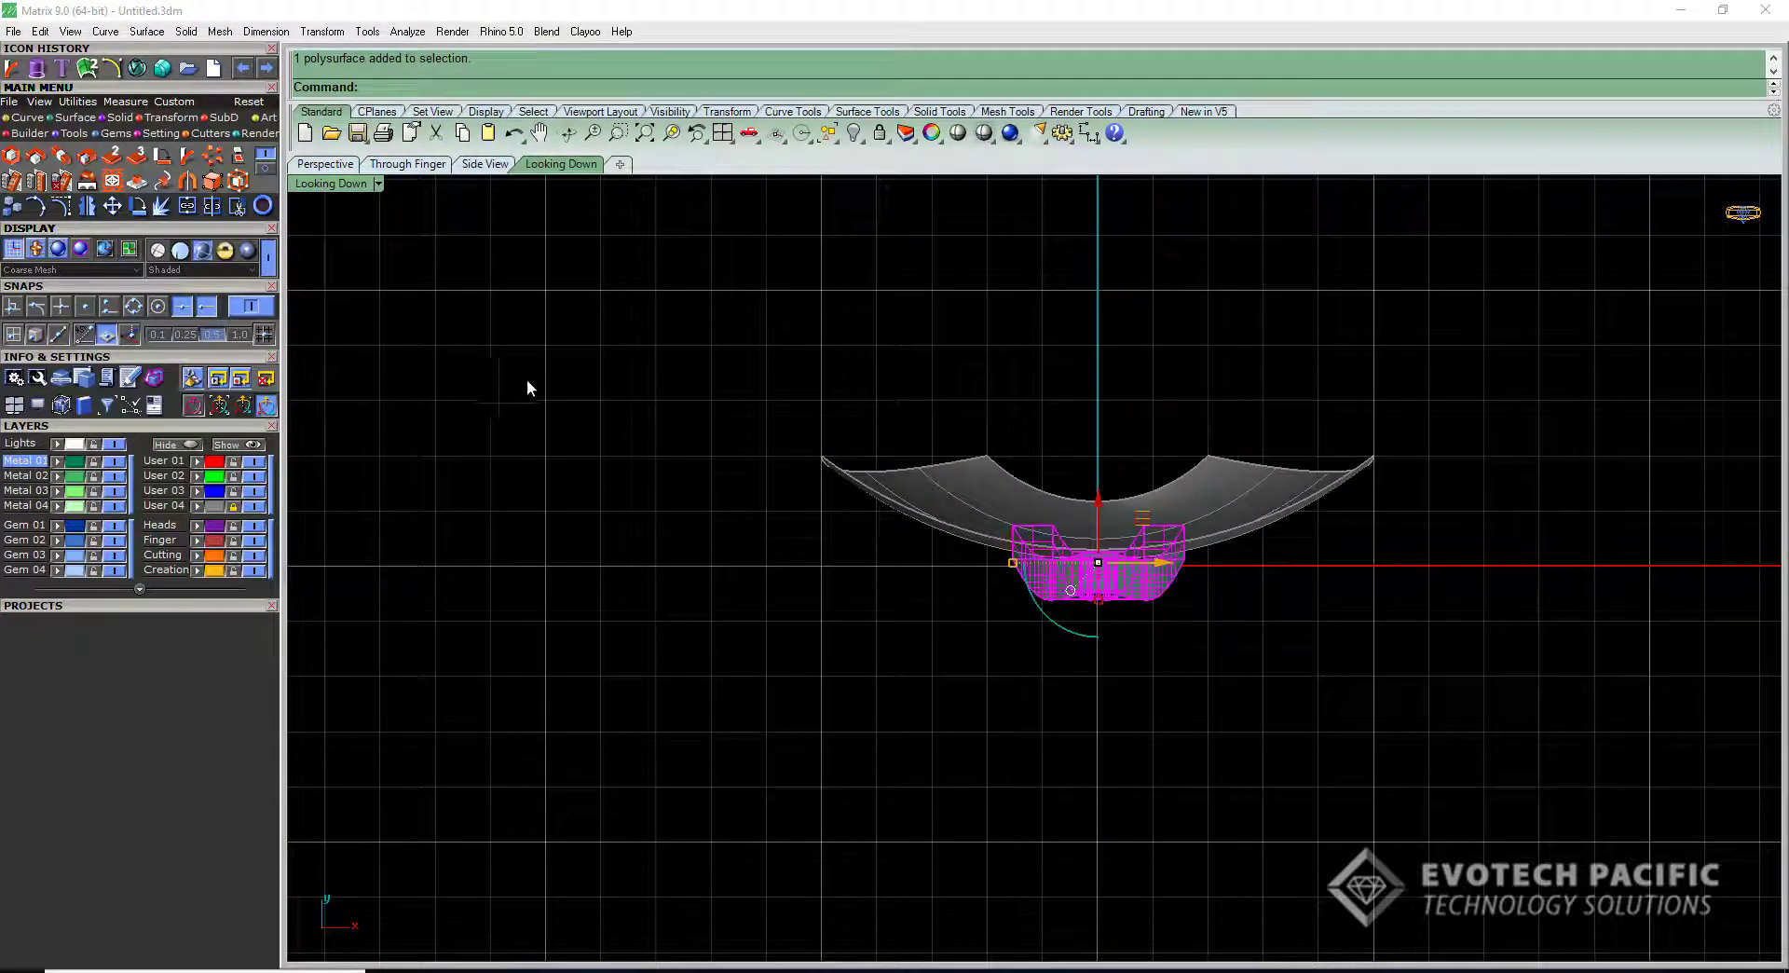
click(558, 471)
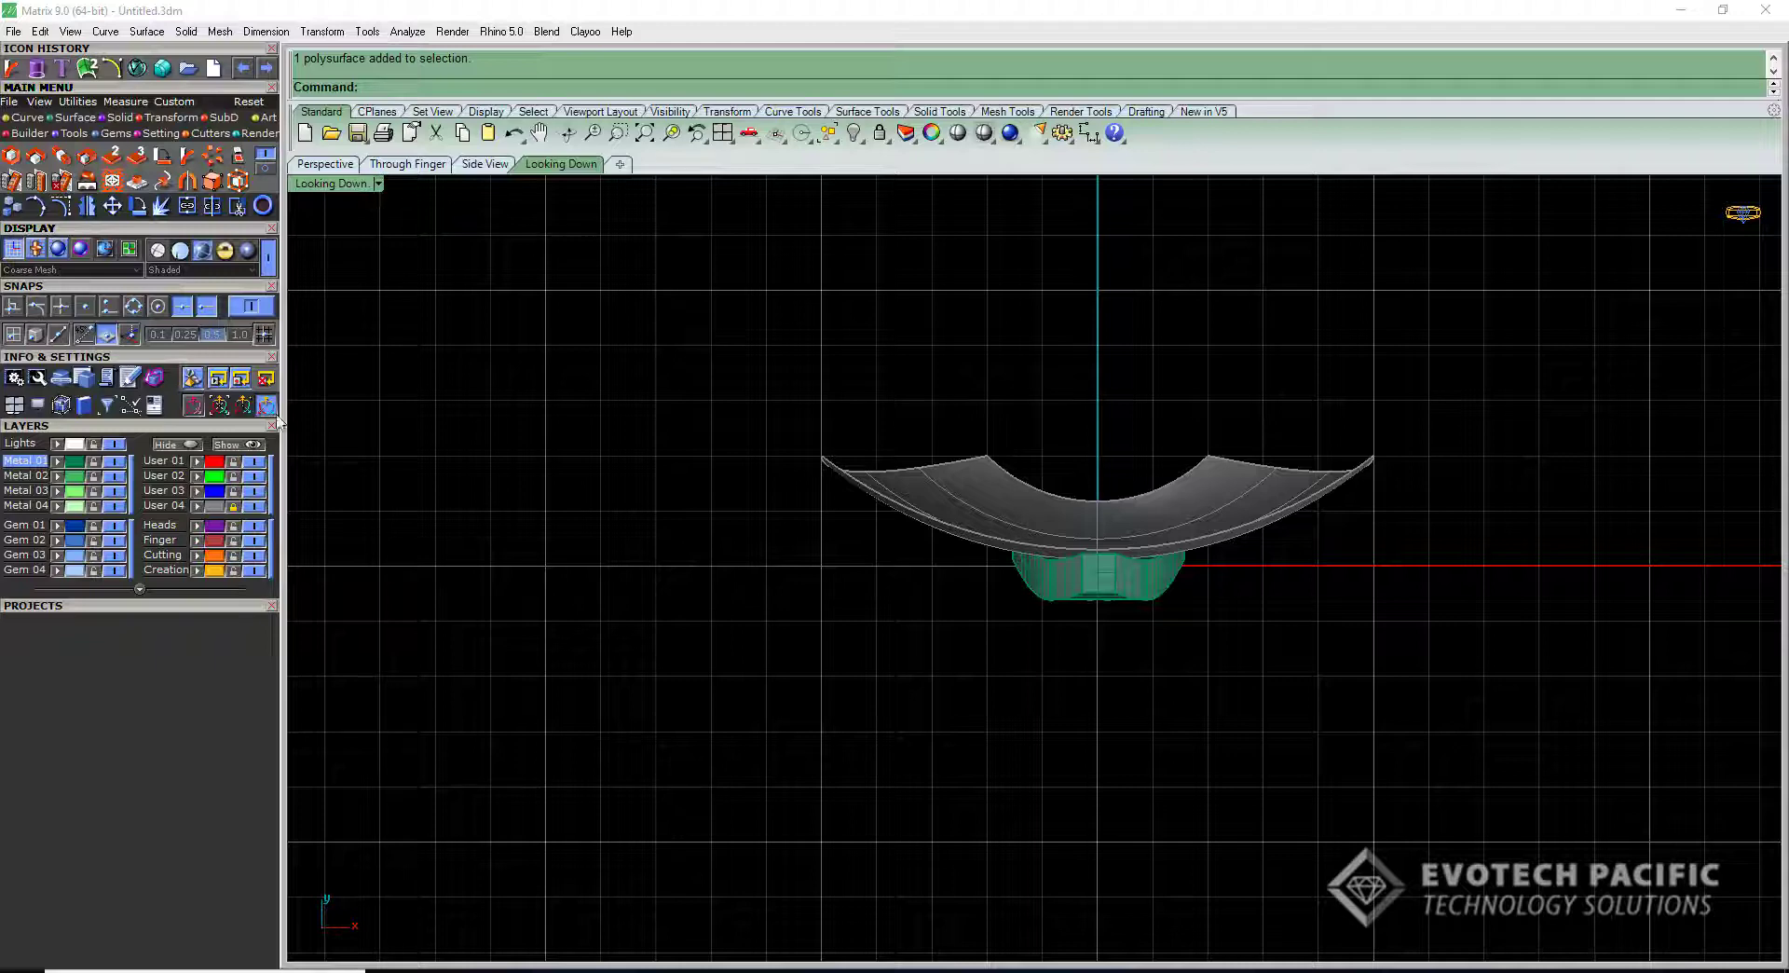
drag(628, 329, 1517, 772)
click(406, 164)
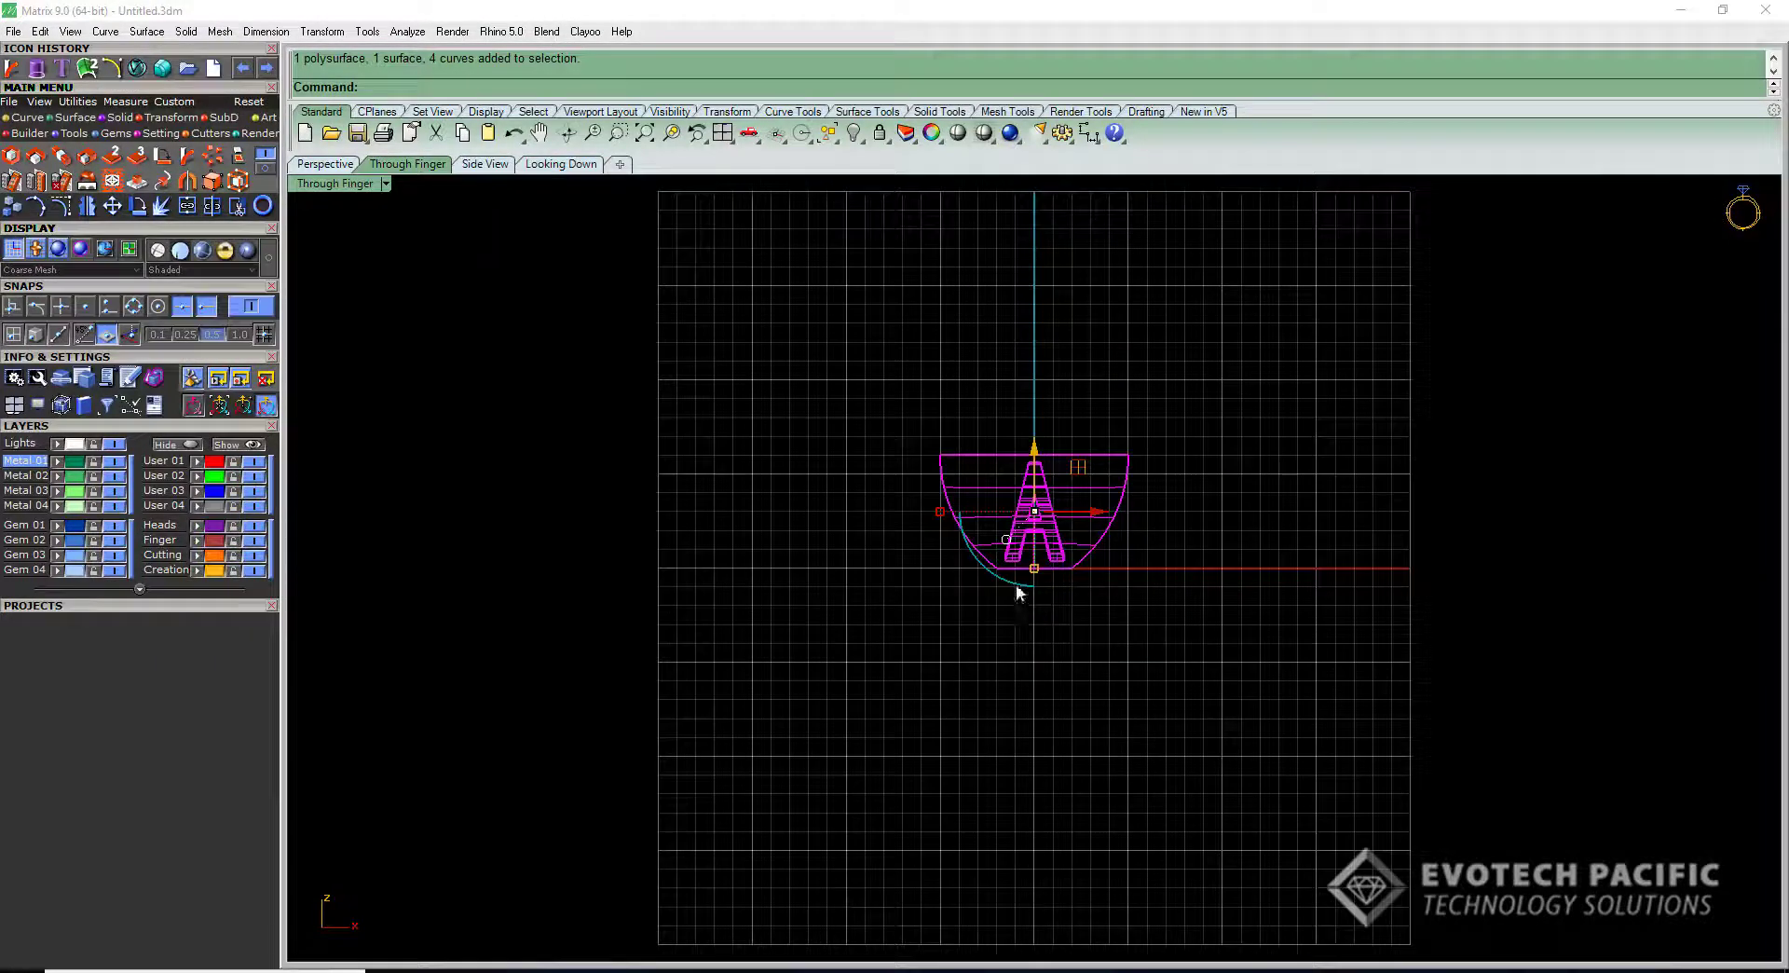
drag(1018, 593, 1047, 404)
click(1133, 389)
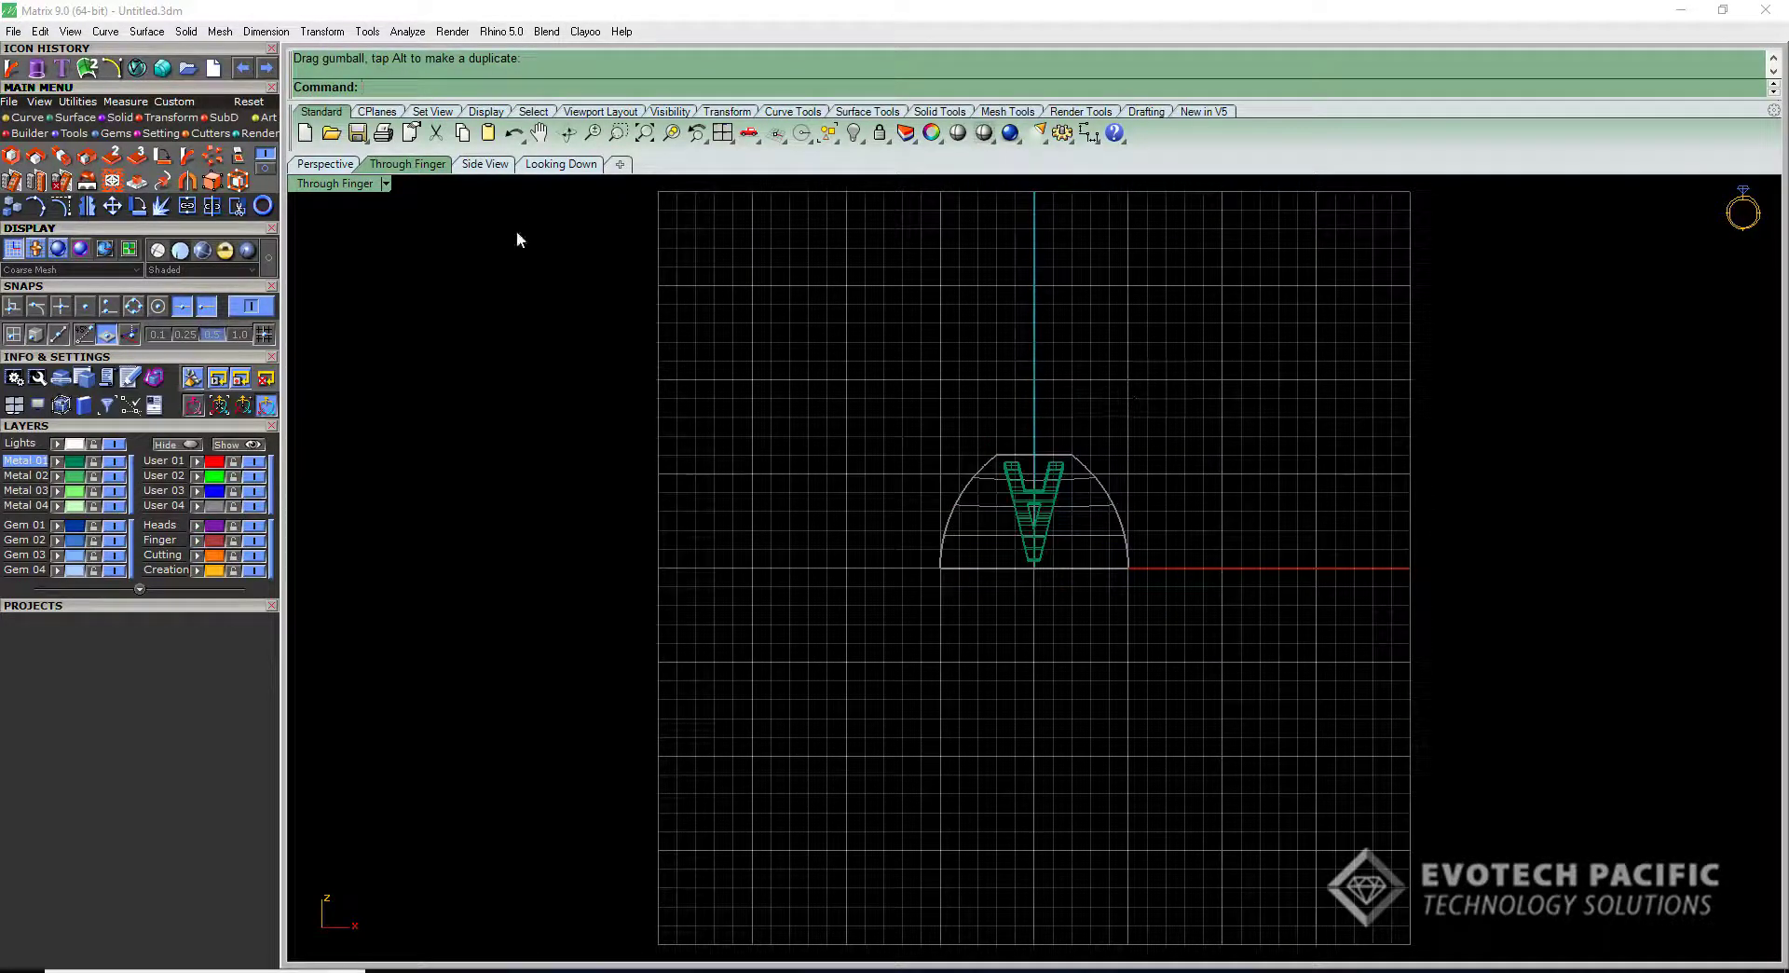
Inspect the flipped model from above and in perspective, and undo the rotation.
click(558, 164)
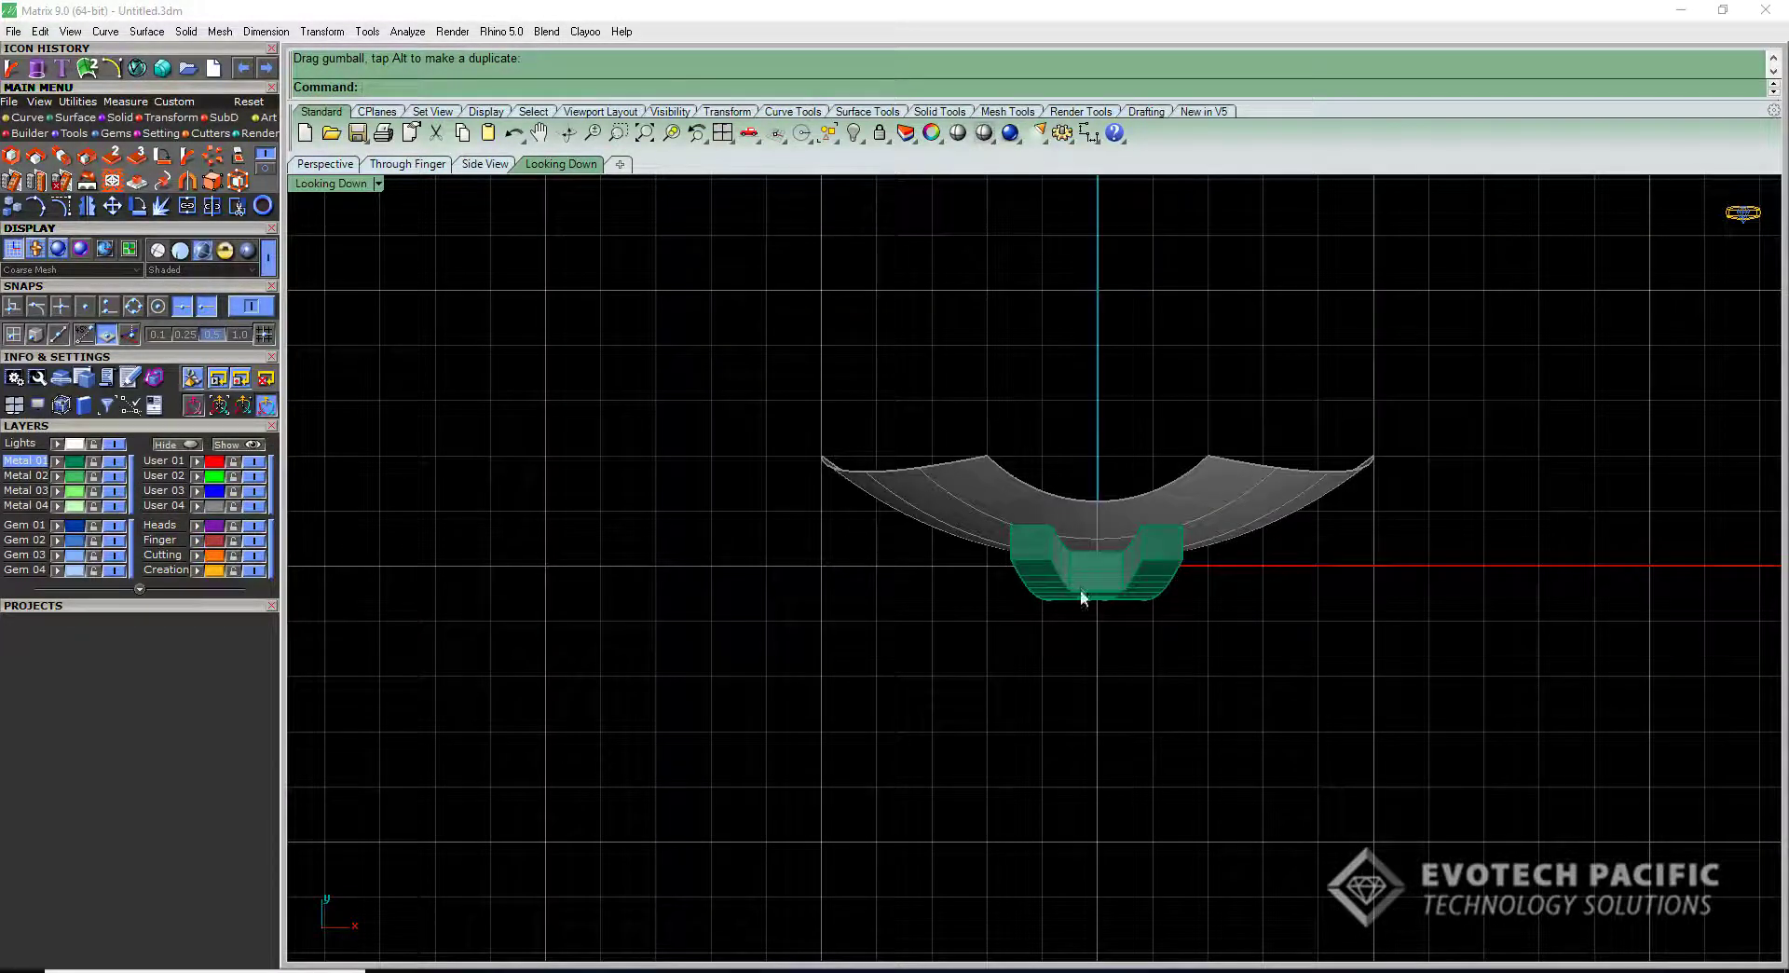
scroll(1084, 597, up, 4)
click(407, 164)
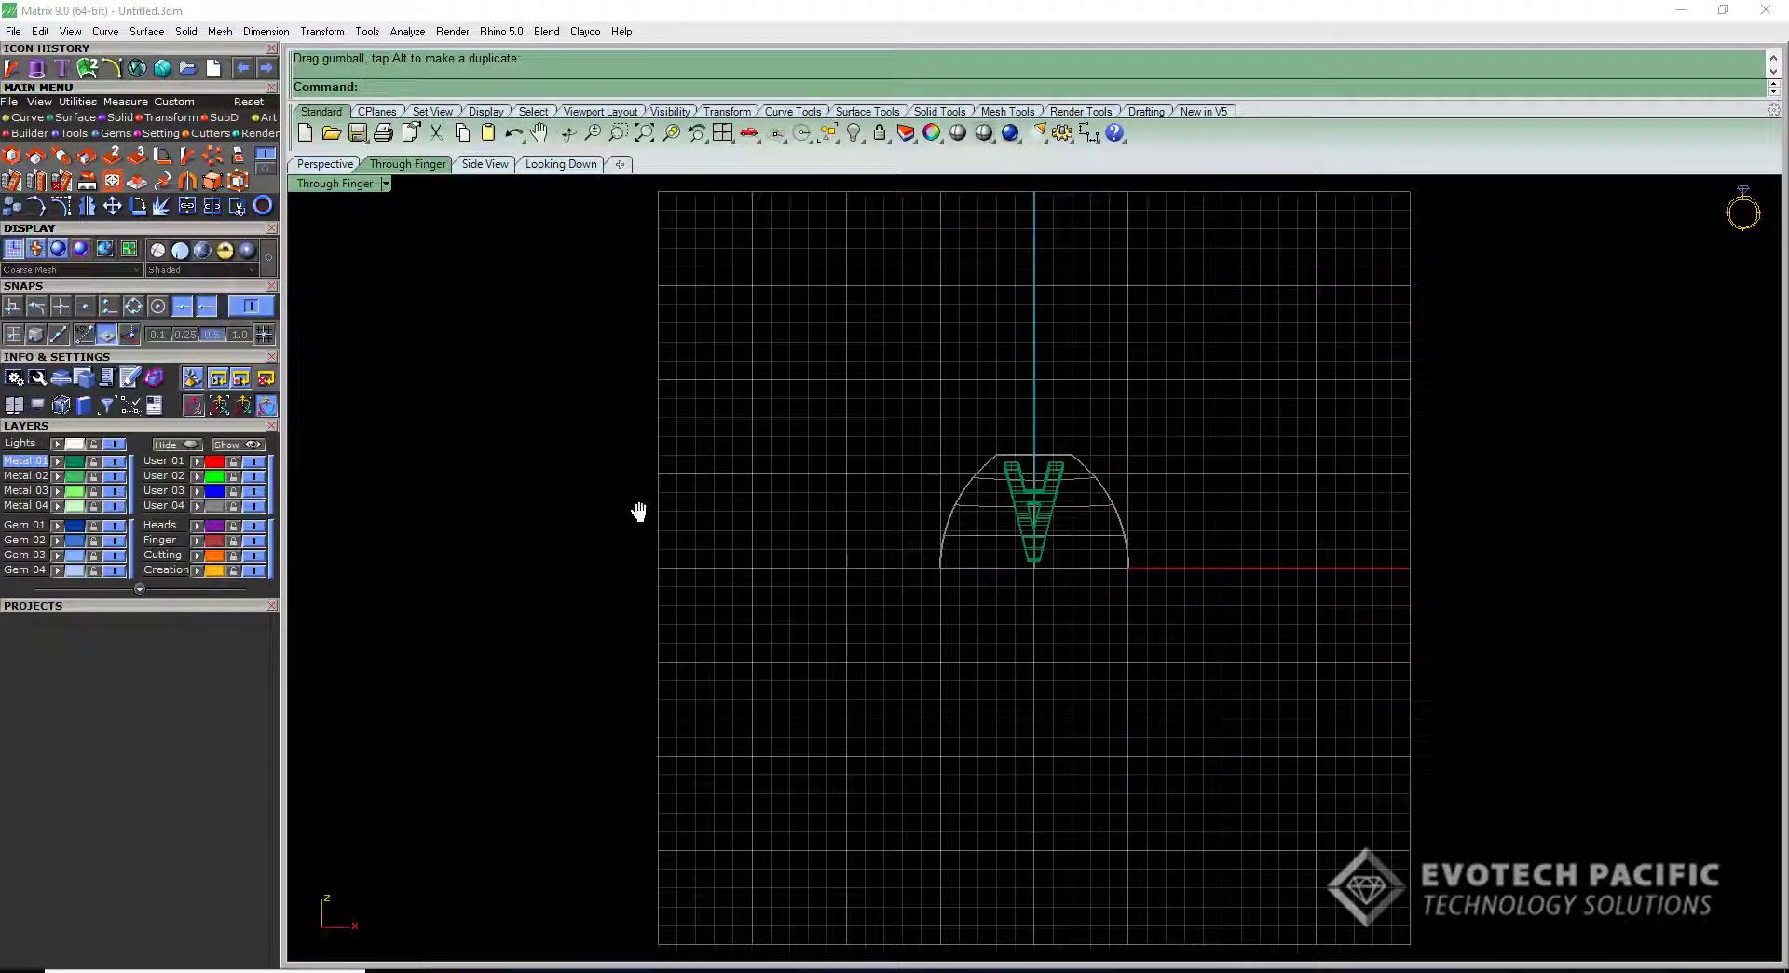
click(326, 164)
right_drag(631, 439, 641, 536)
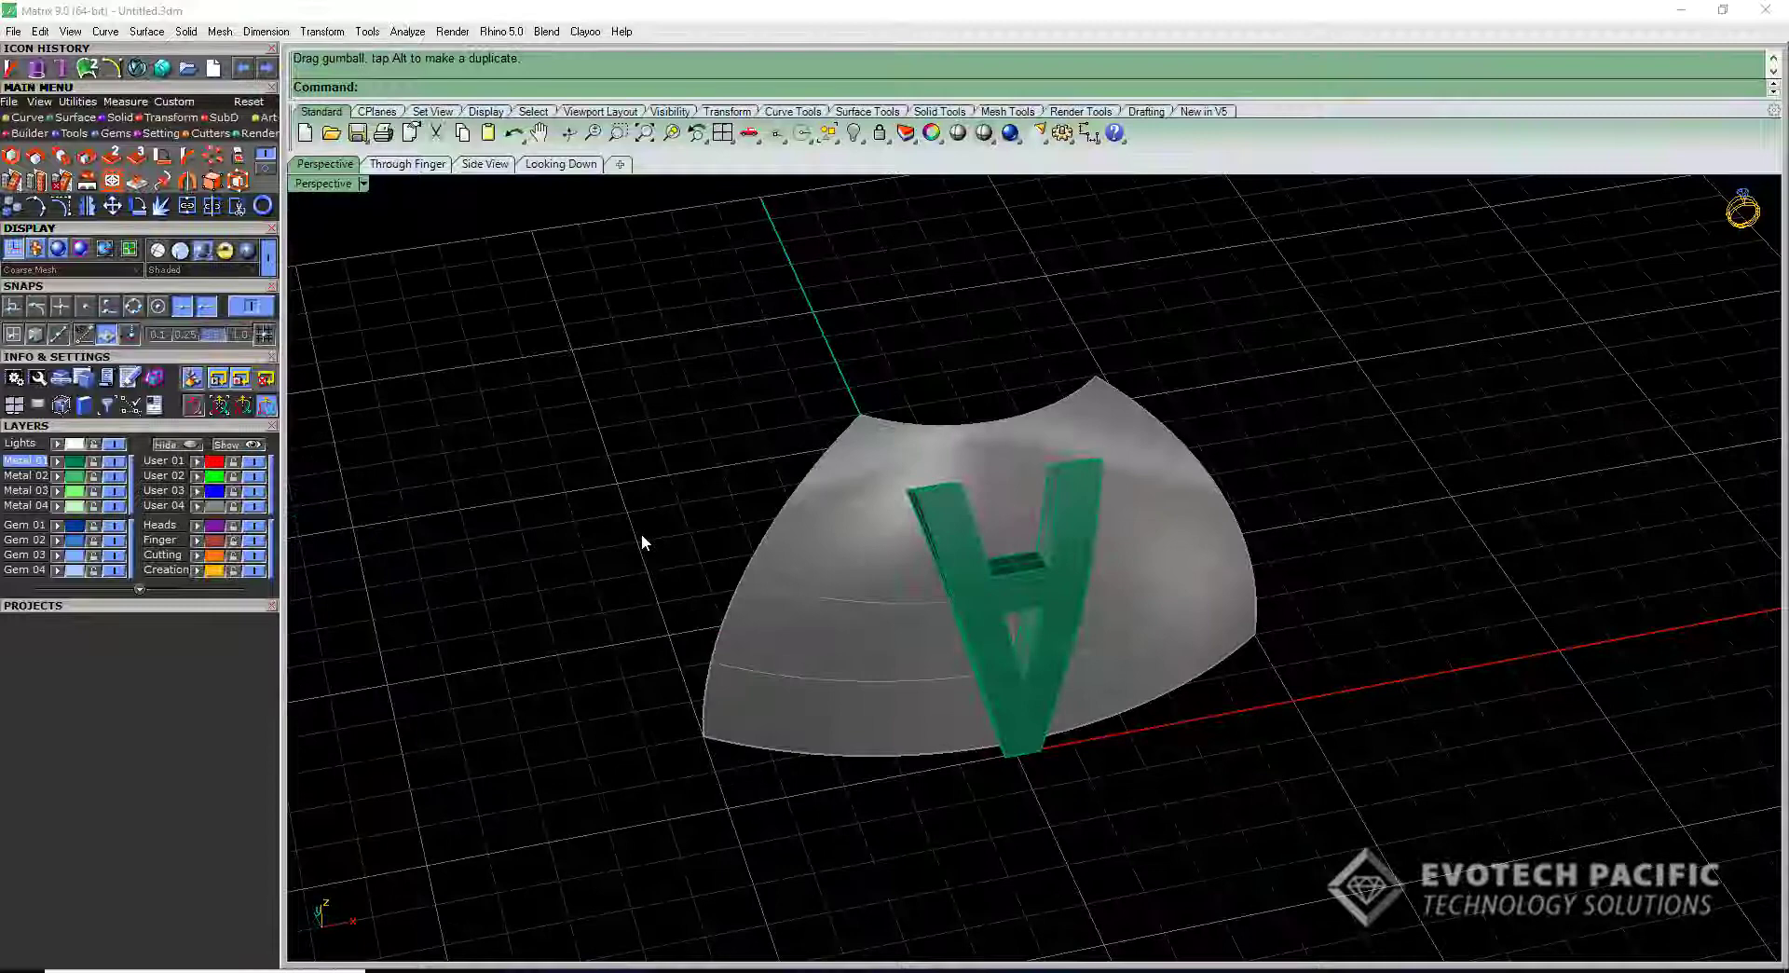
click(247, 71)
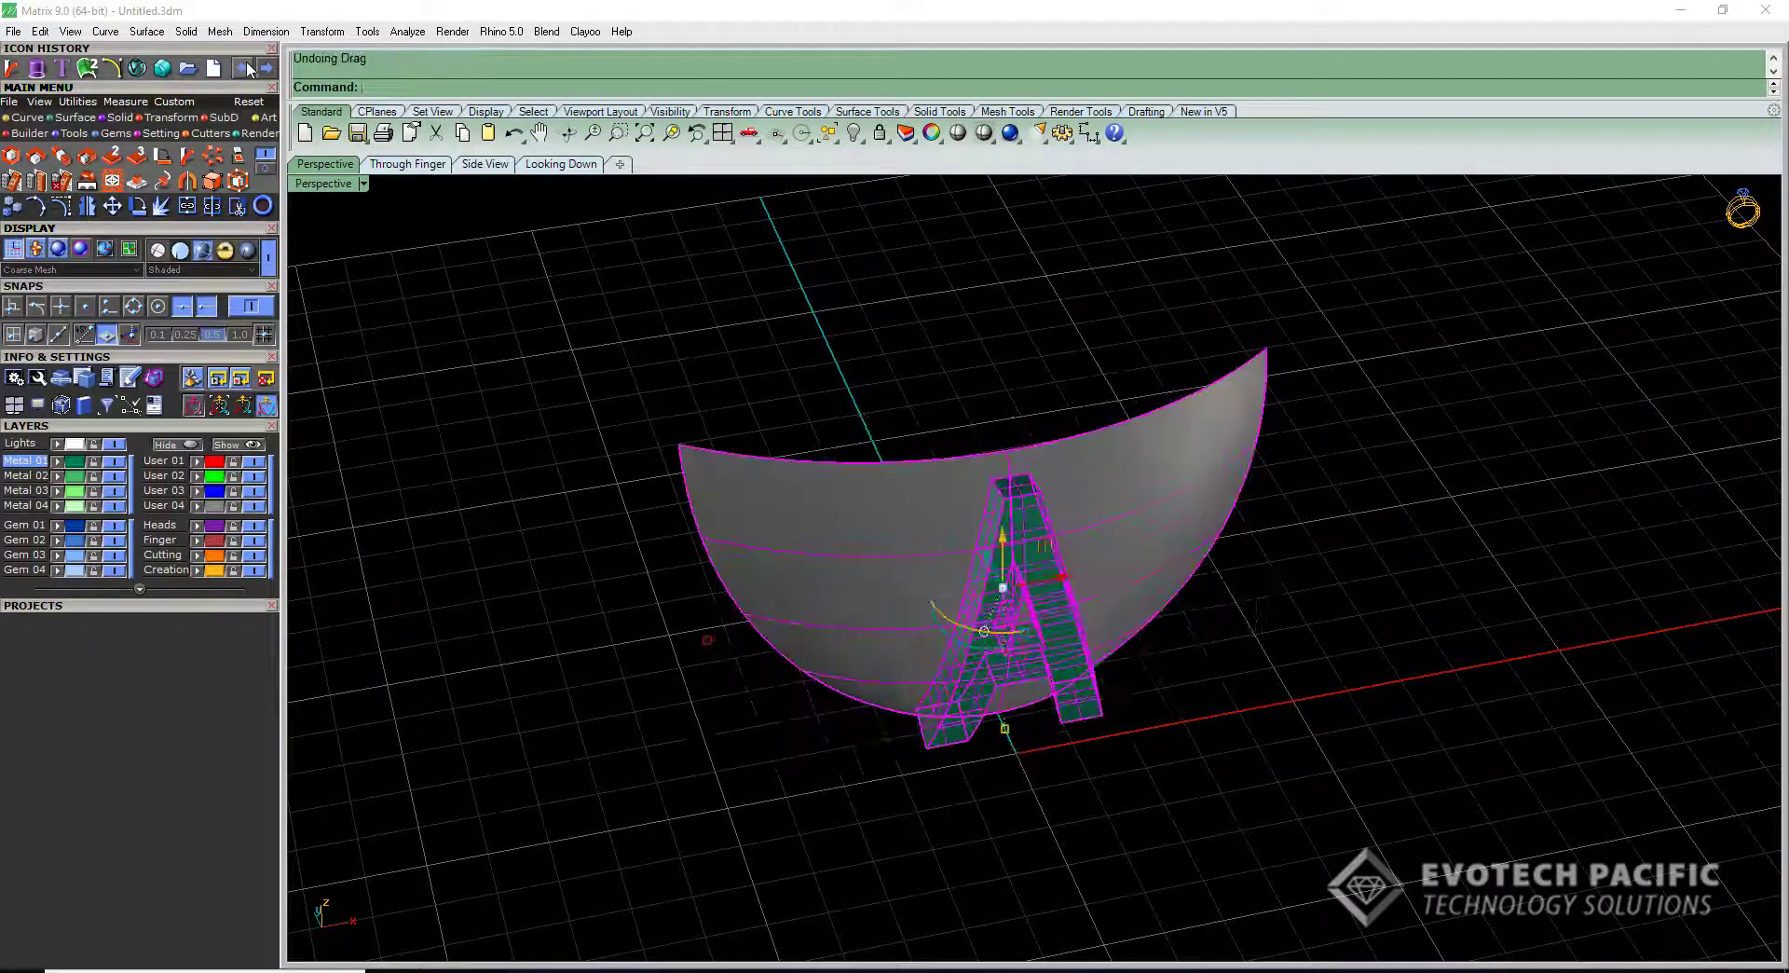
Start a Bend on the letter A with the spine running horizontally from the midpoint of the crossbar's lower front edge to the letter's left side.
click(975, 644)
right_drag(1346, 718, 1249, 764)
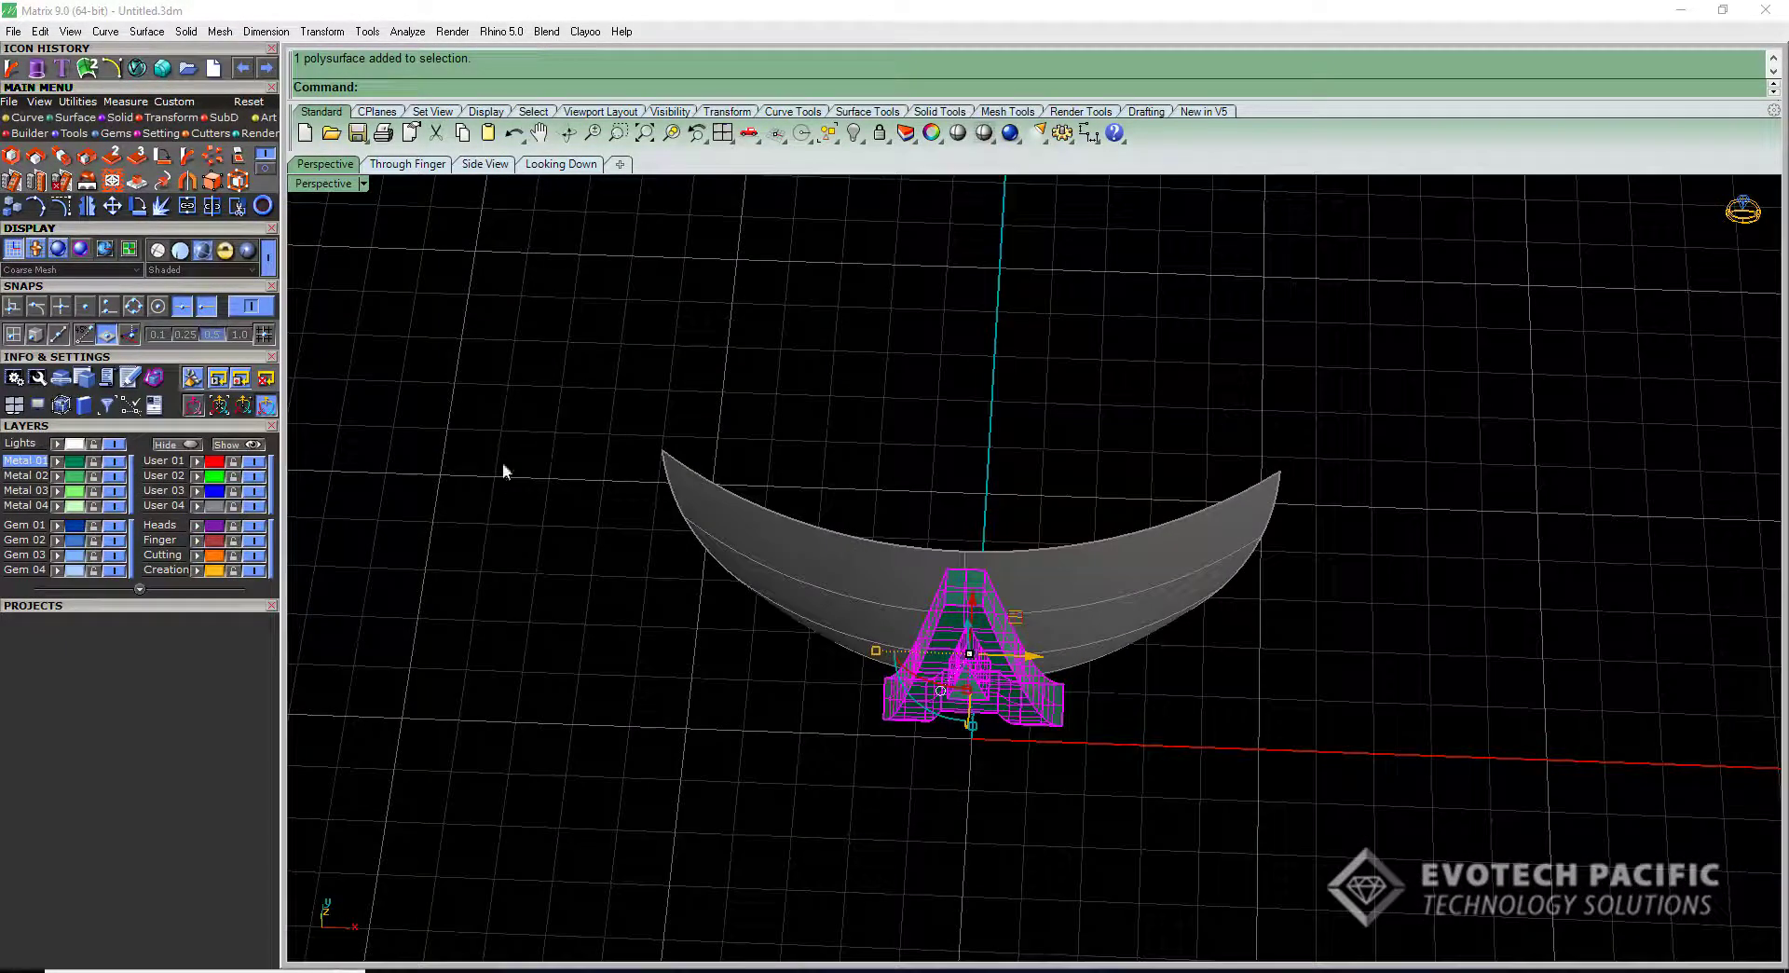
click(189, 158)
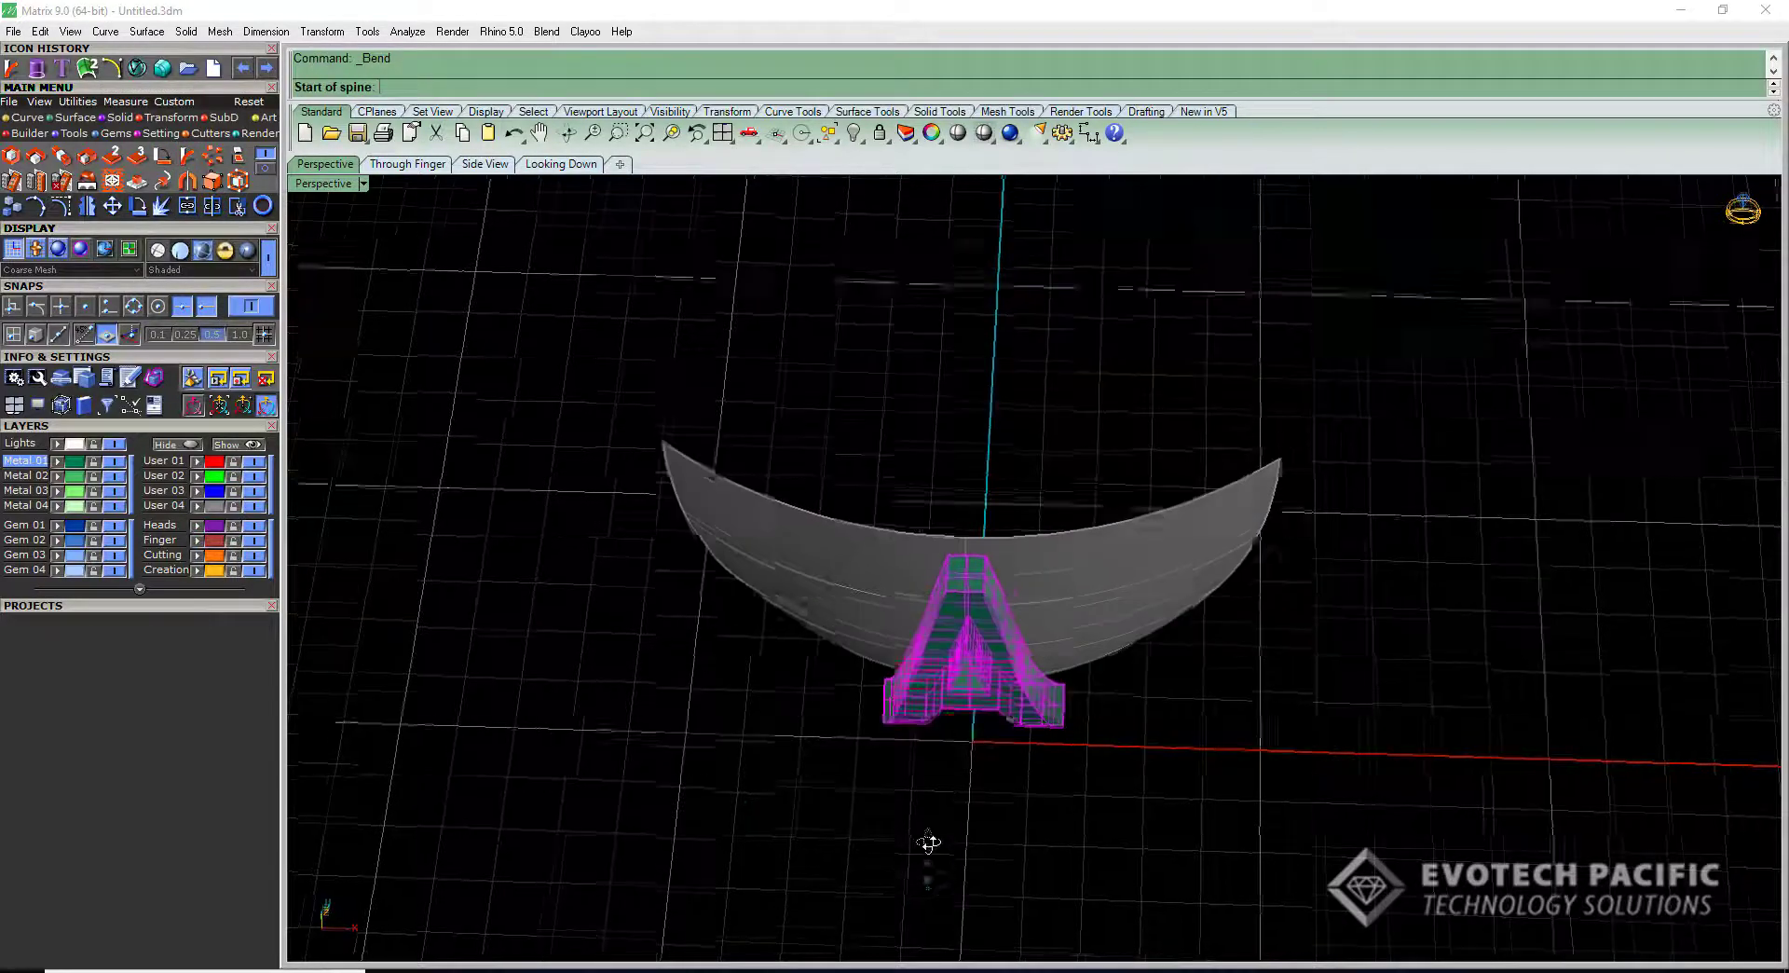
right_drag(927, 843, 921, 356)
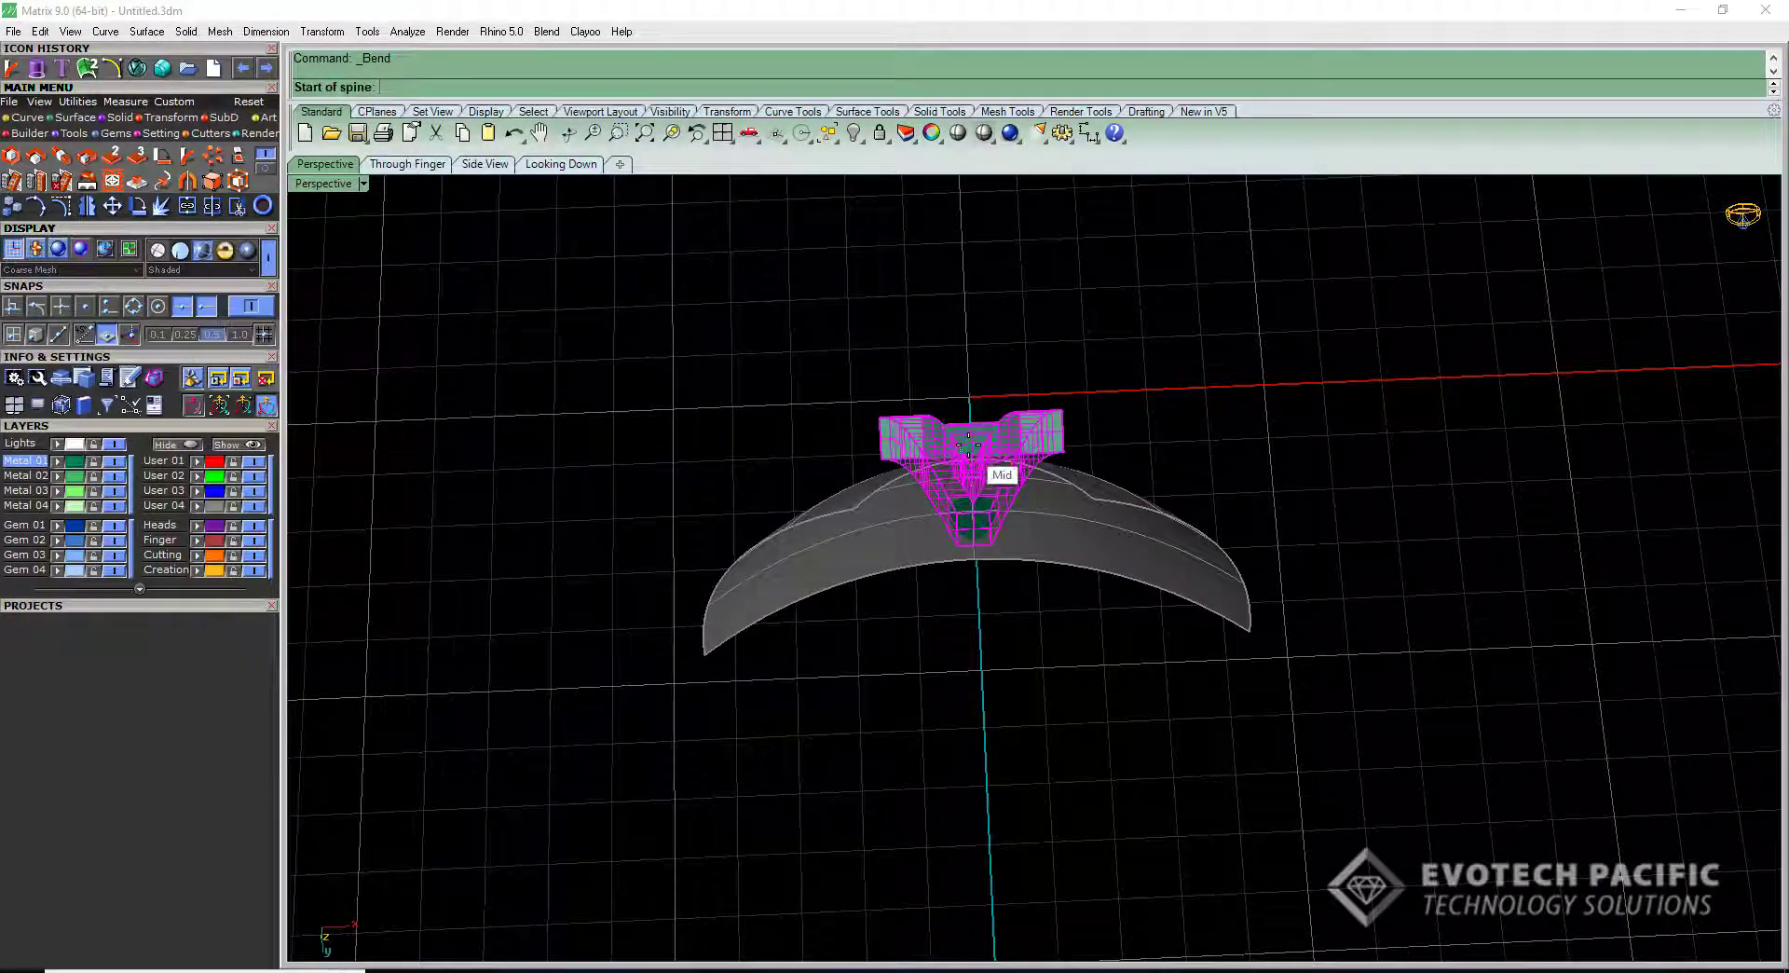
scroll(998, 471, up, 5)
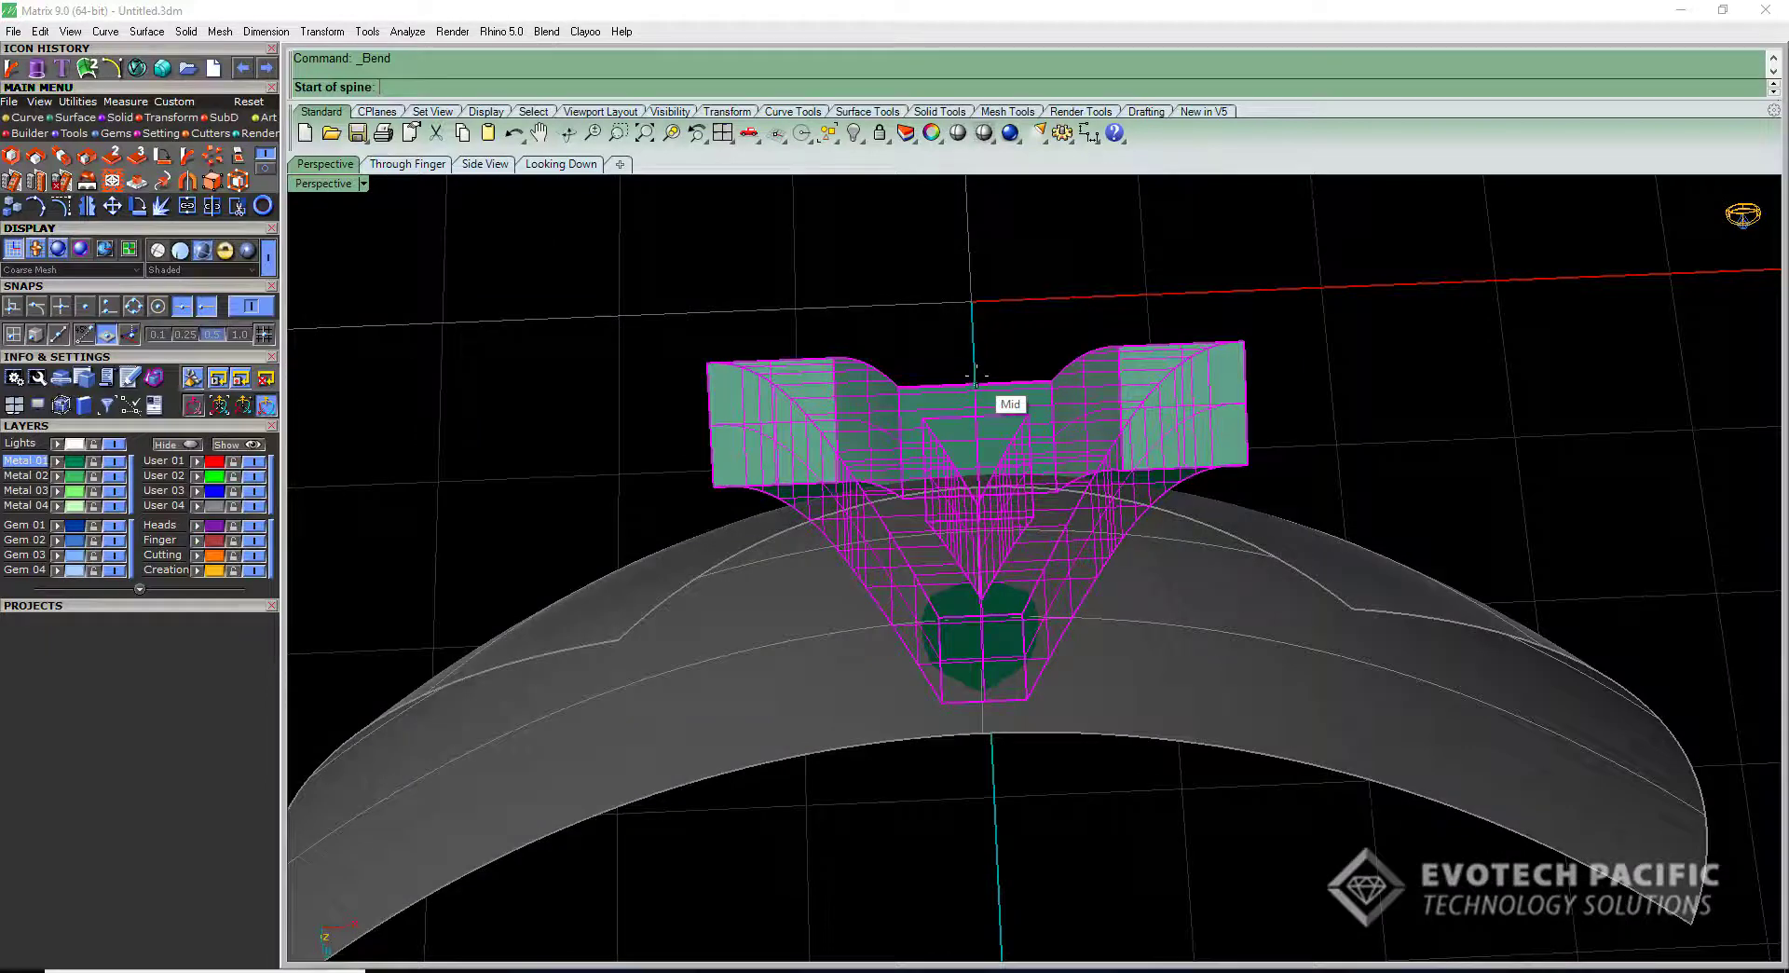
click(975, 380)
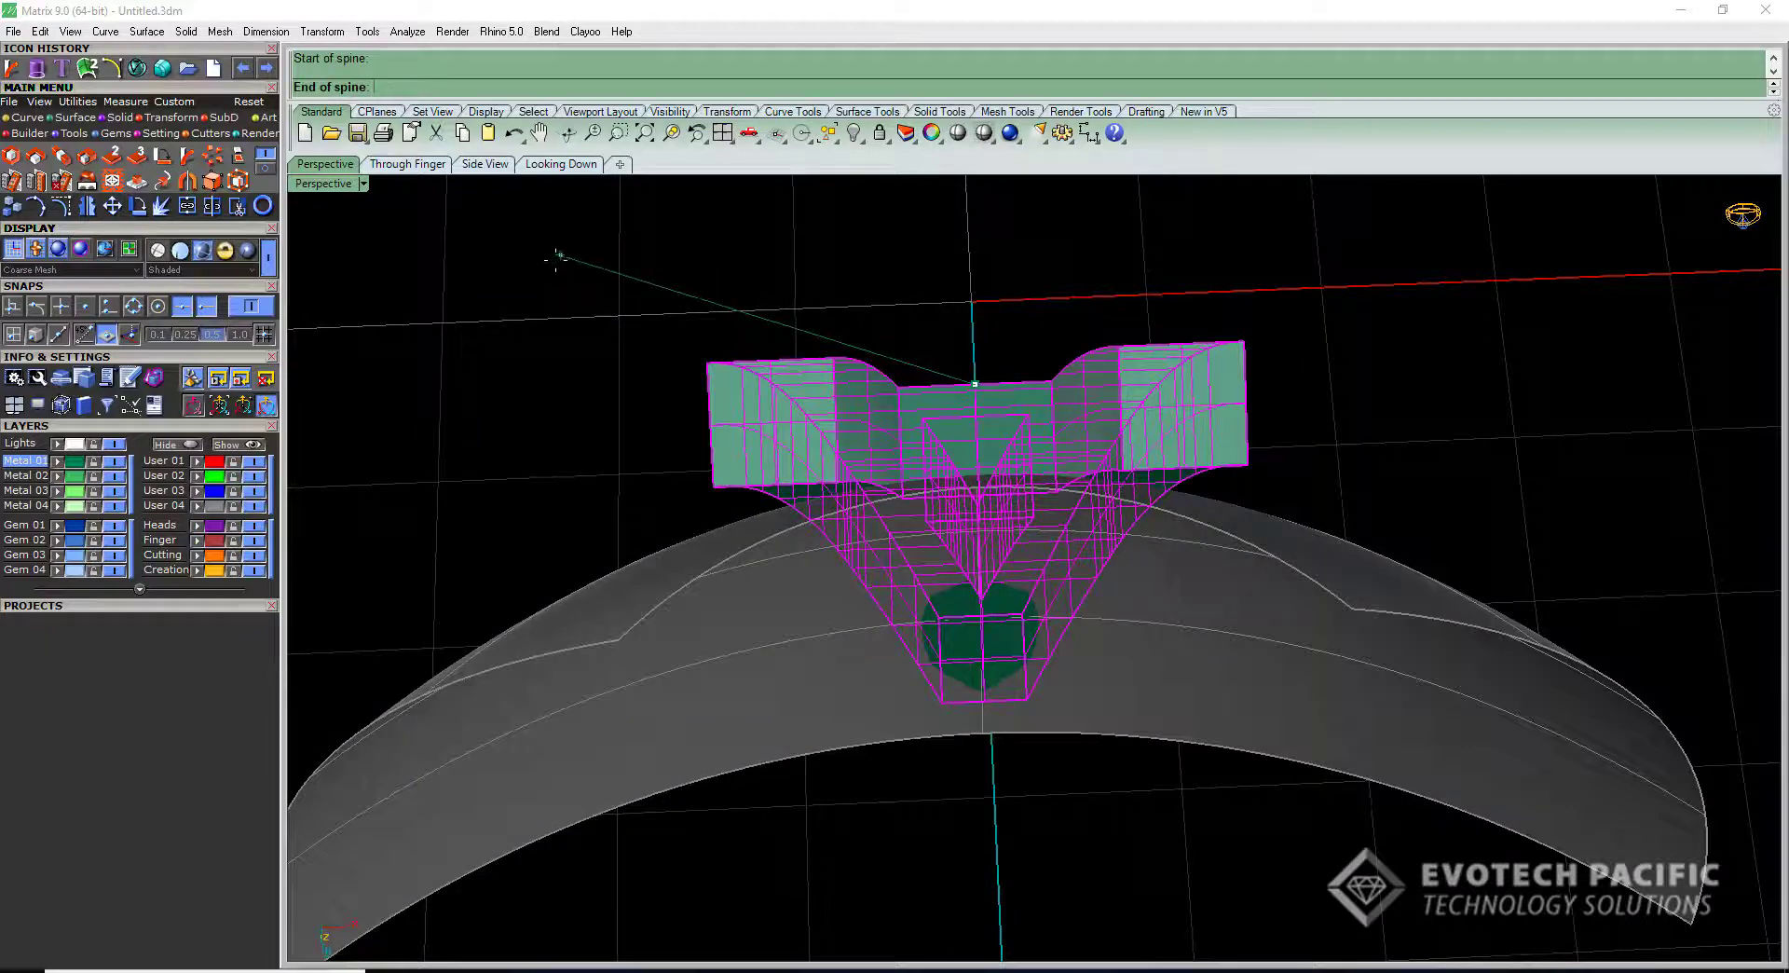
click(537, 168)
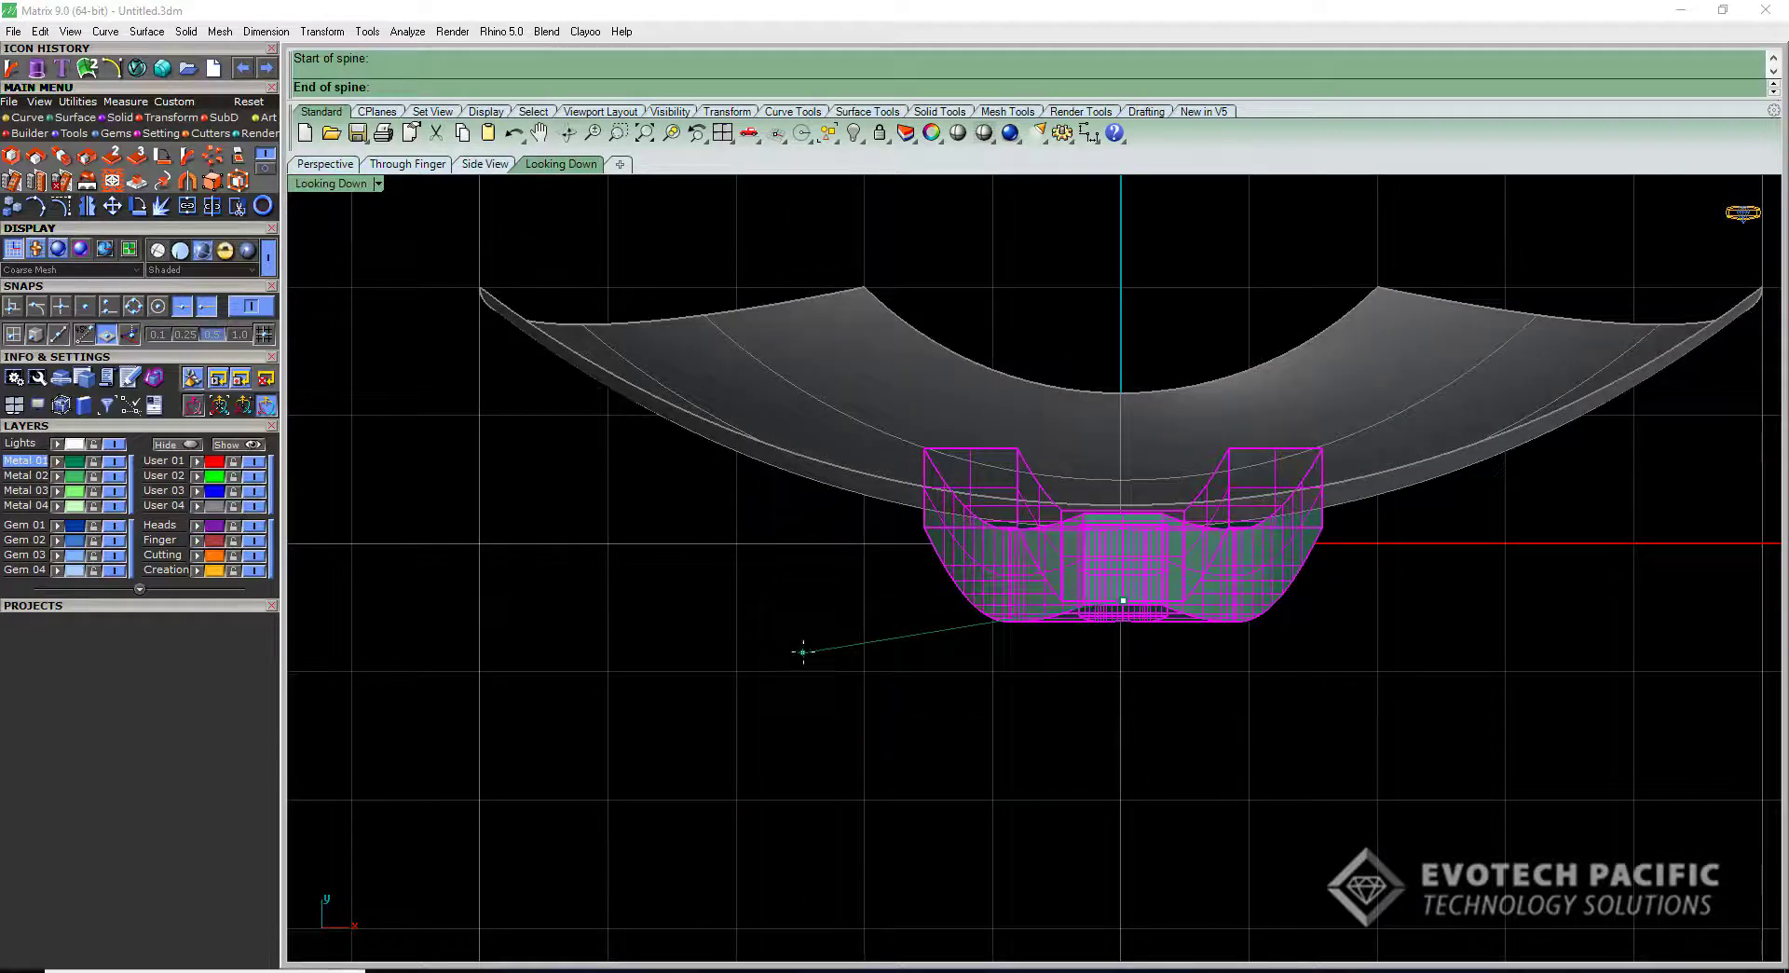
click(925, 590)
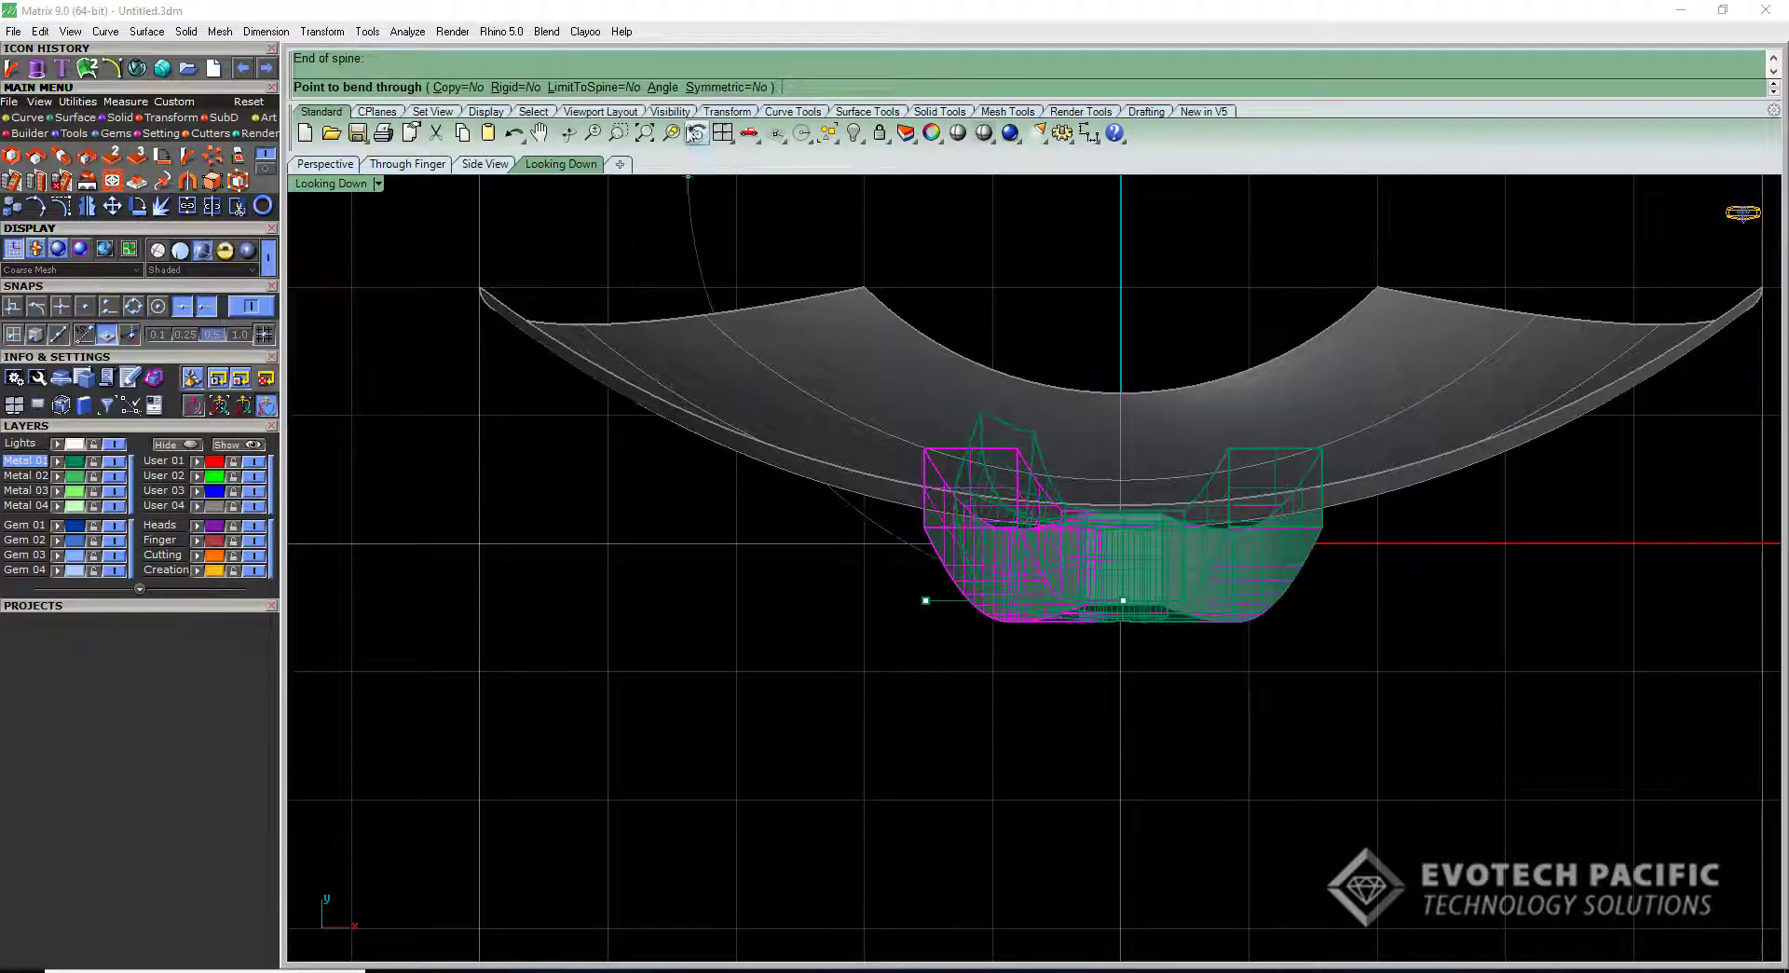
Set Symmetric=Yes and bend both sides of the letter back slightly toward the surface's horizontal curve.
click(705, 88)
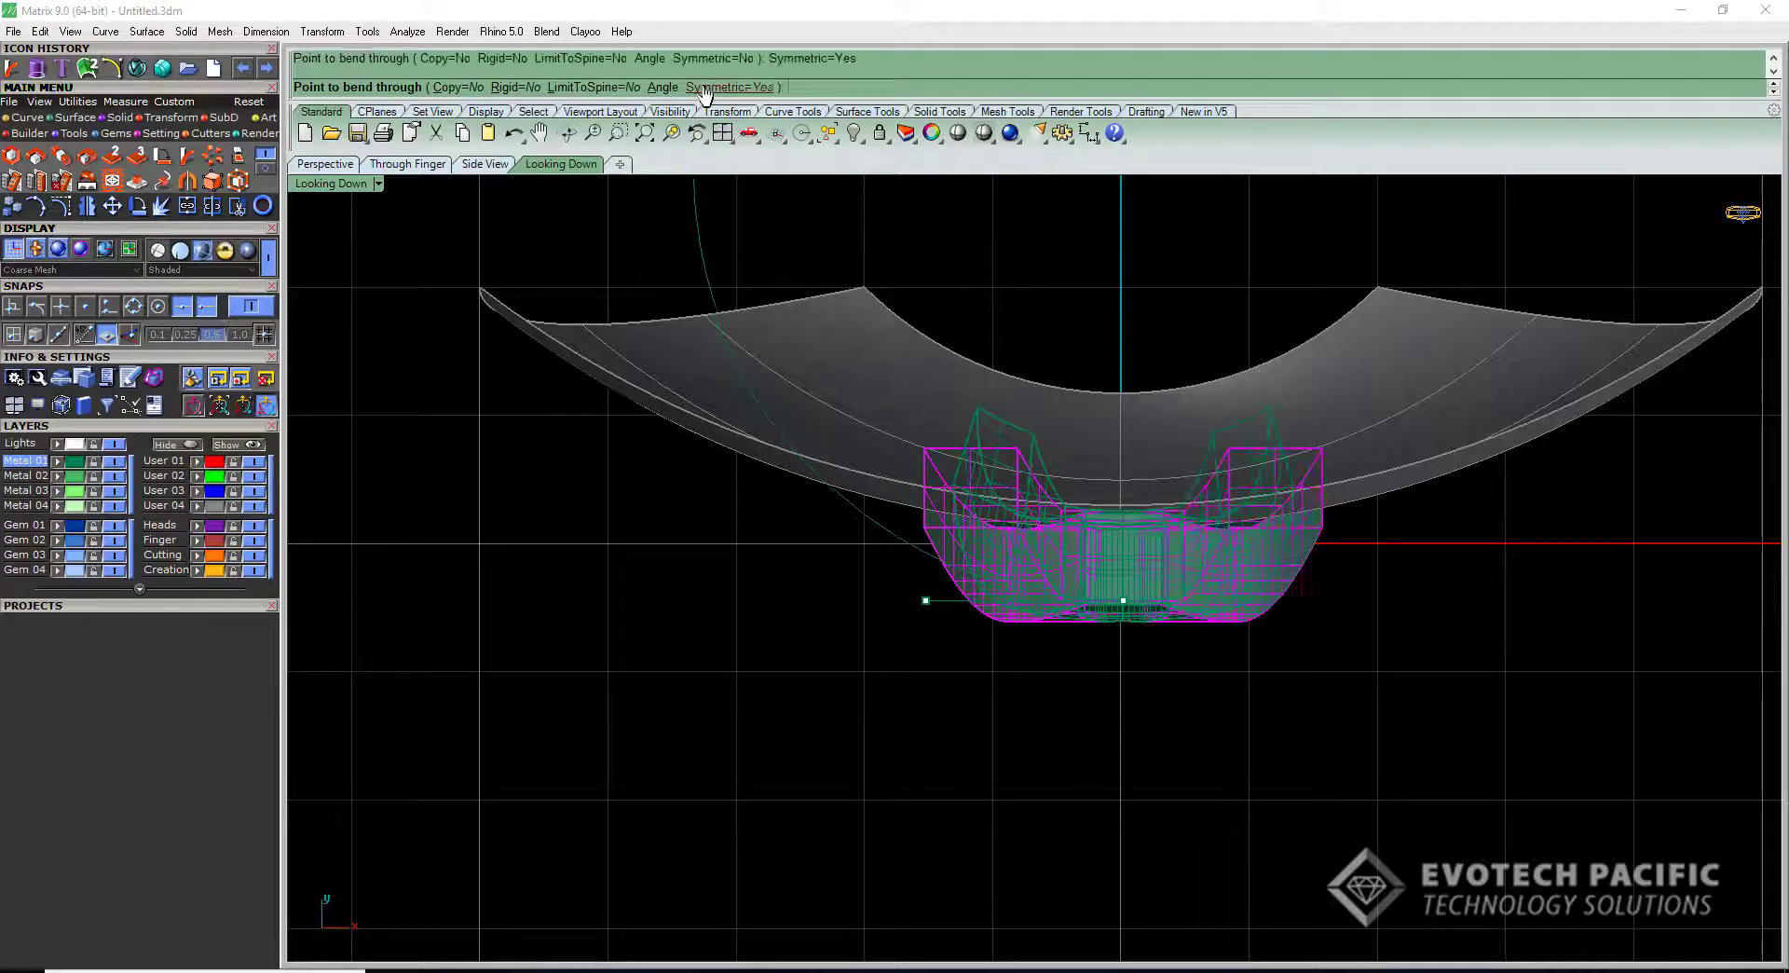
click(326, 164)
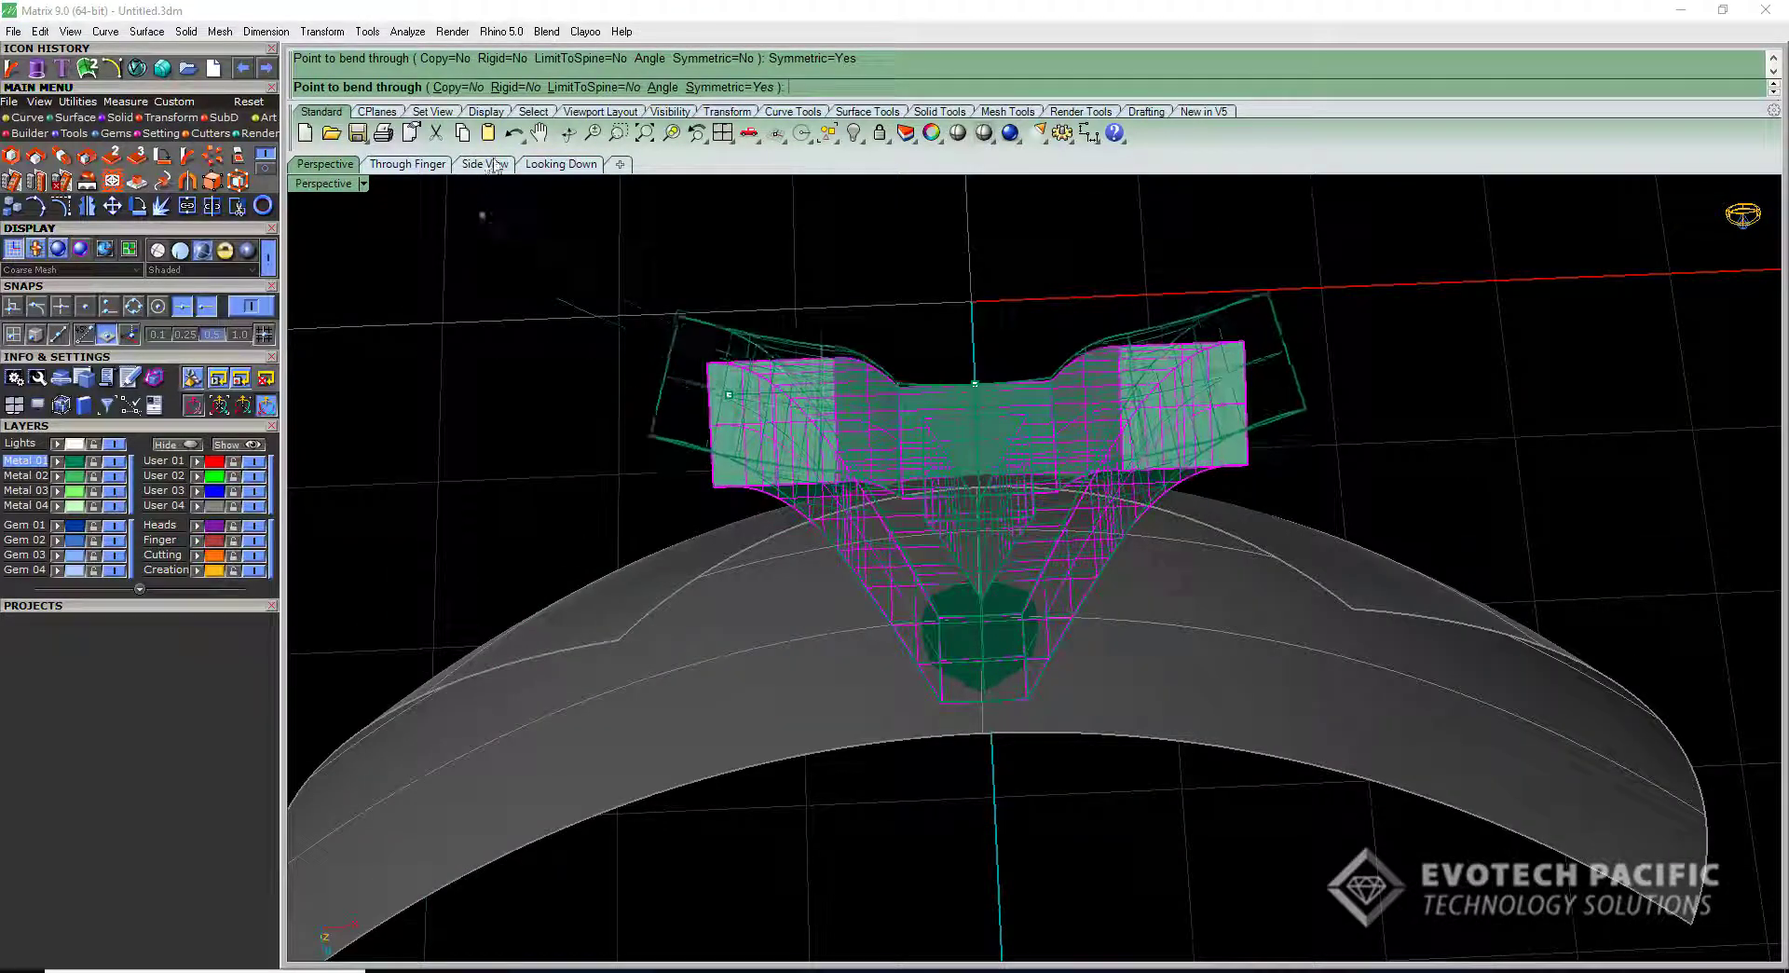
click(562, 164)
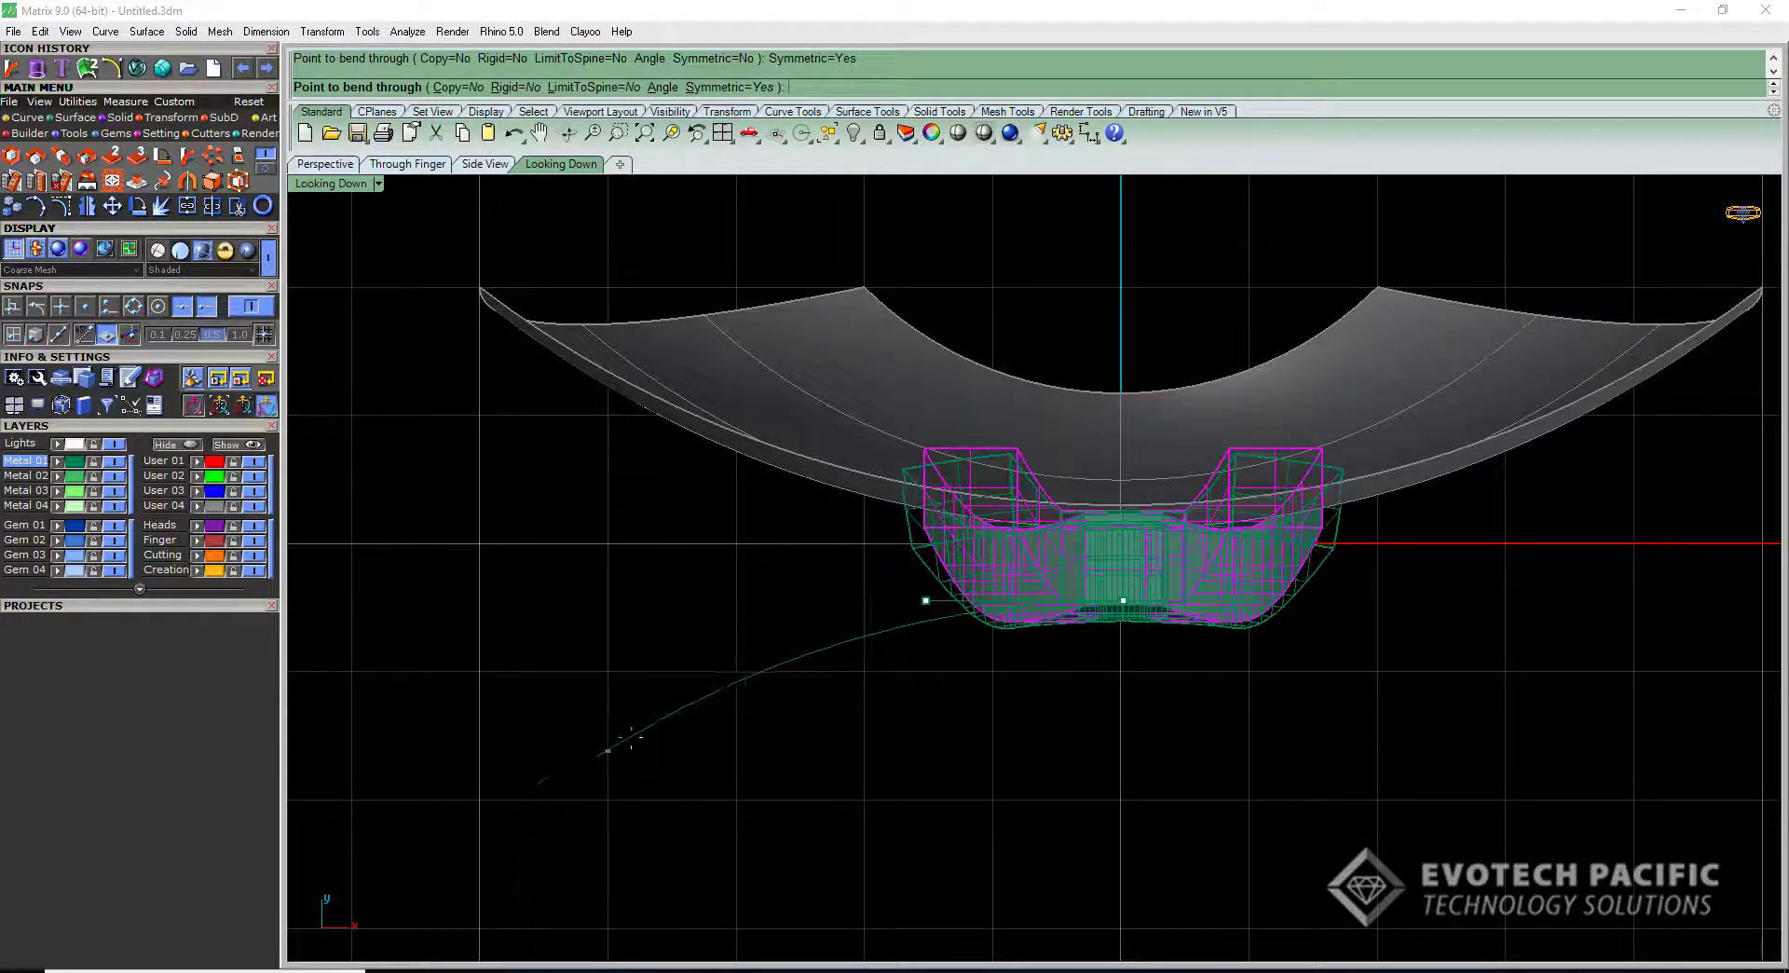
click(478, 531)
Bend the letter symmetrically again, running the spine horizontally left from the middle of the surface's front curve in the Looking Down view.
click(326, 164)
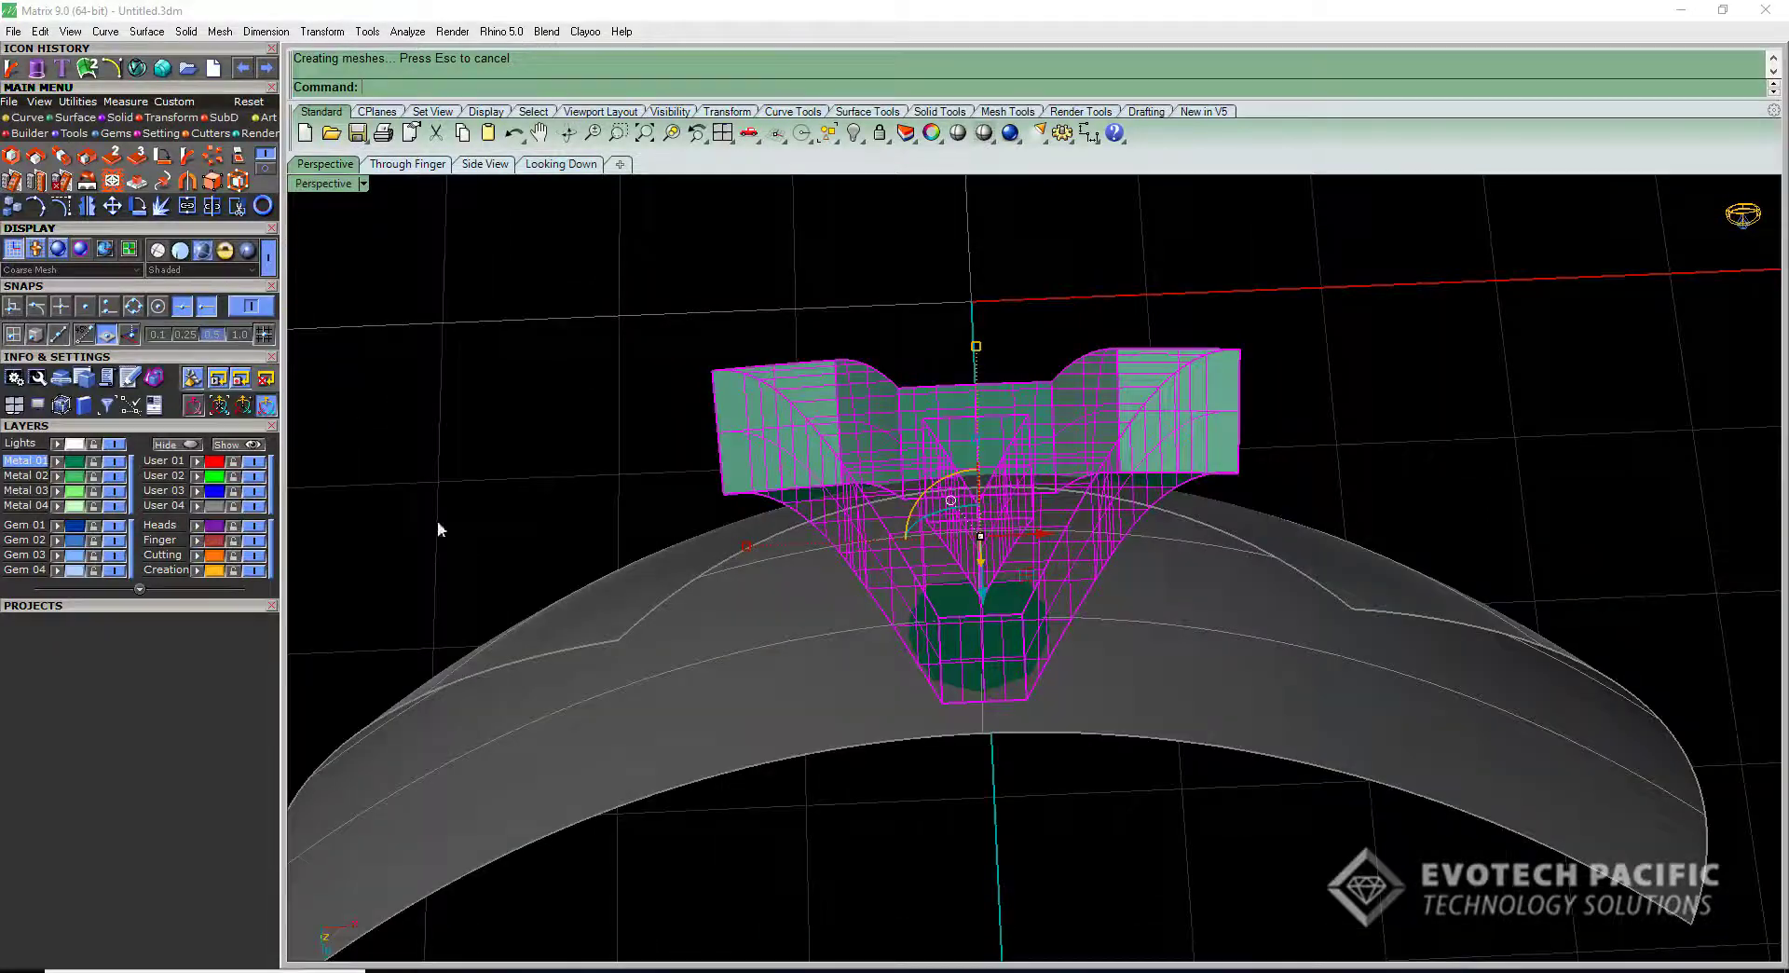
right_drag(495, 479, 563, 833)
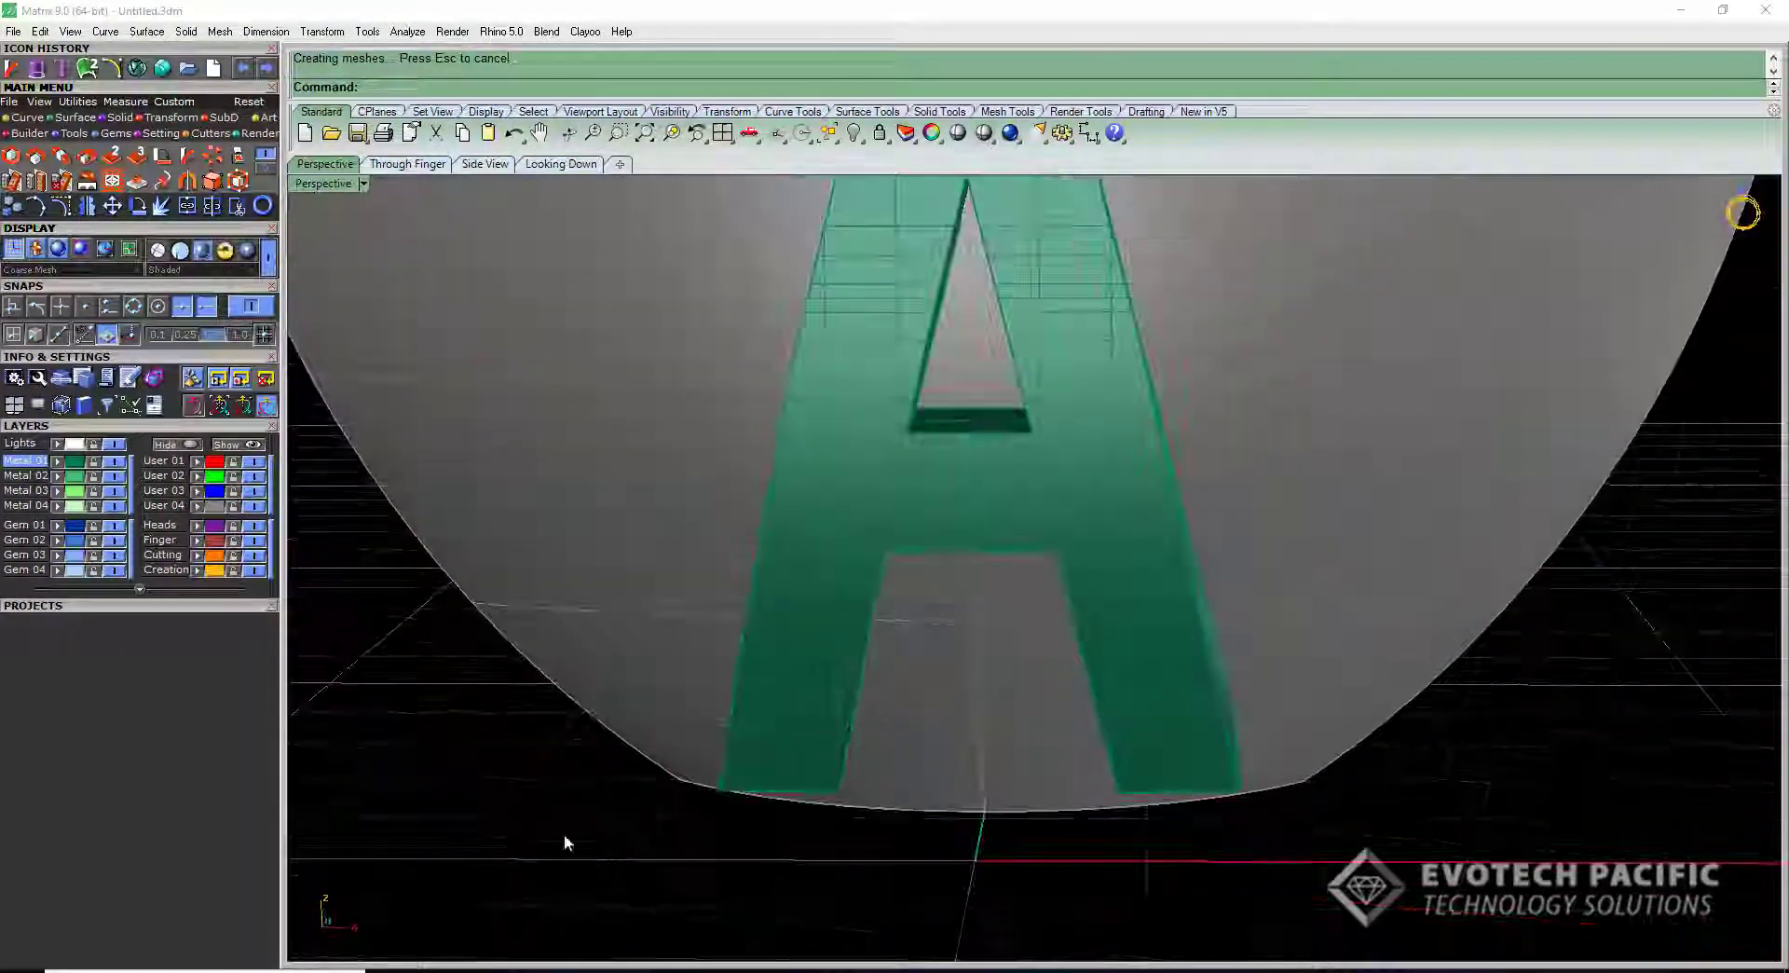
click(799, 631)
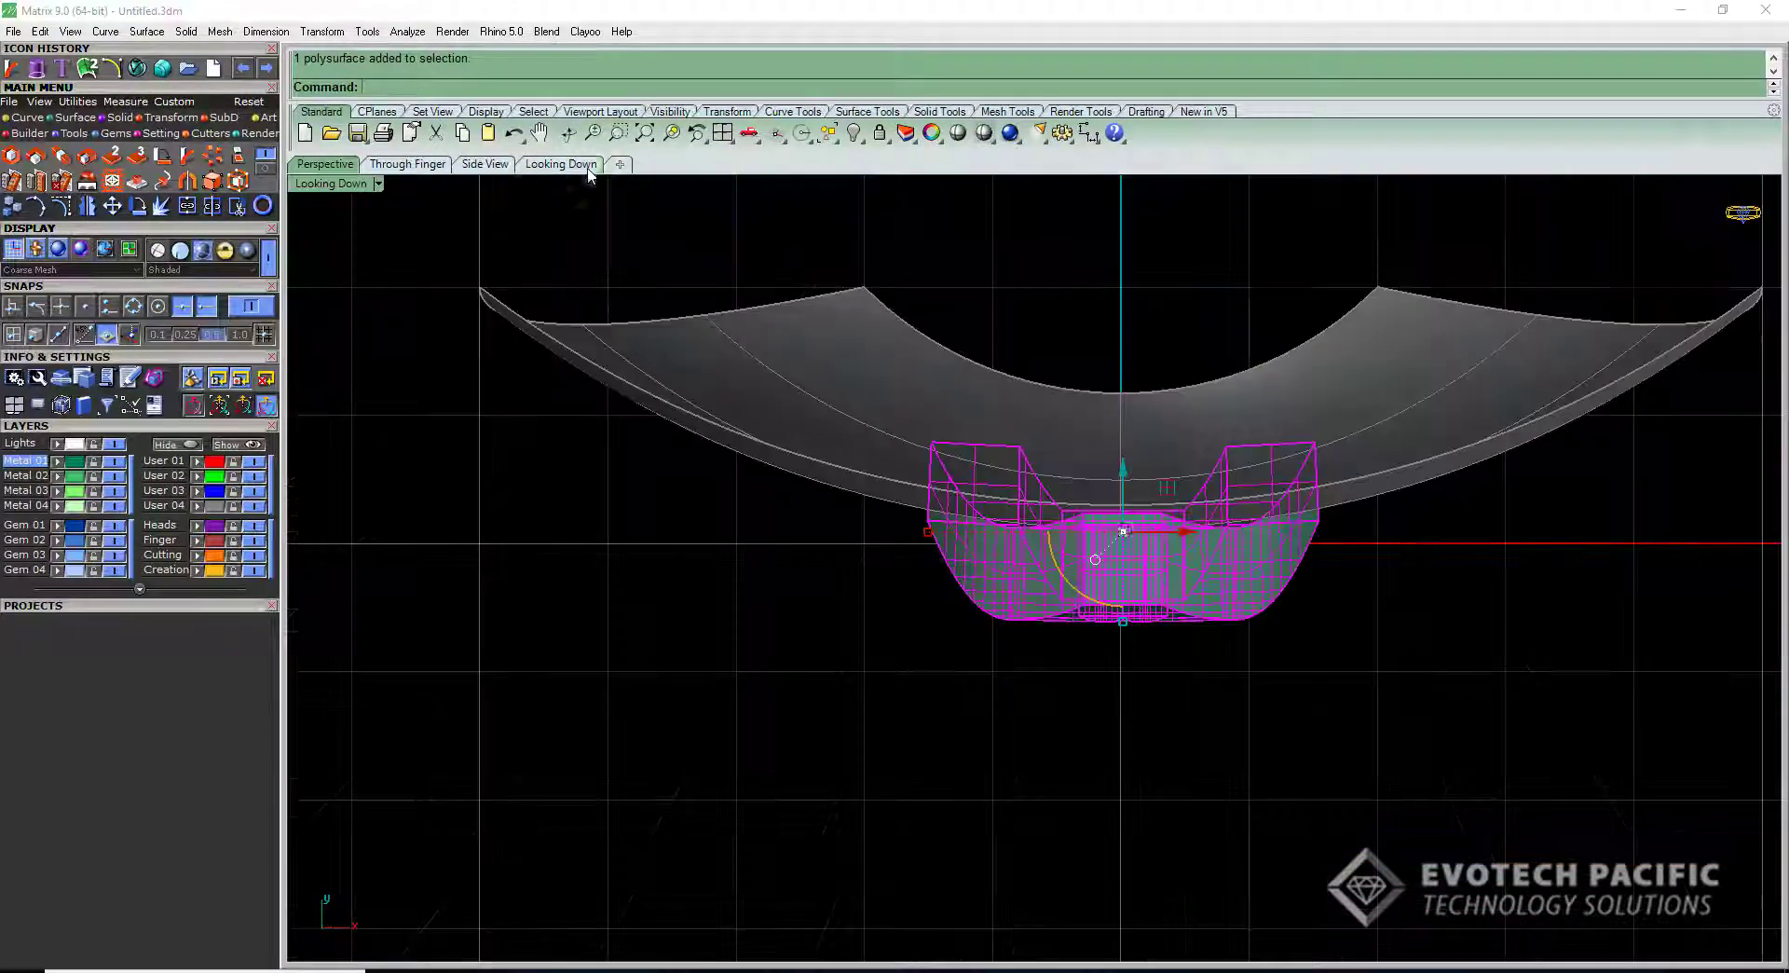
click(562, 164)
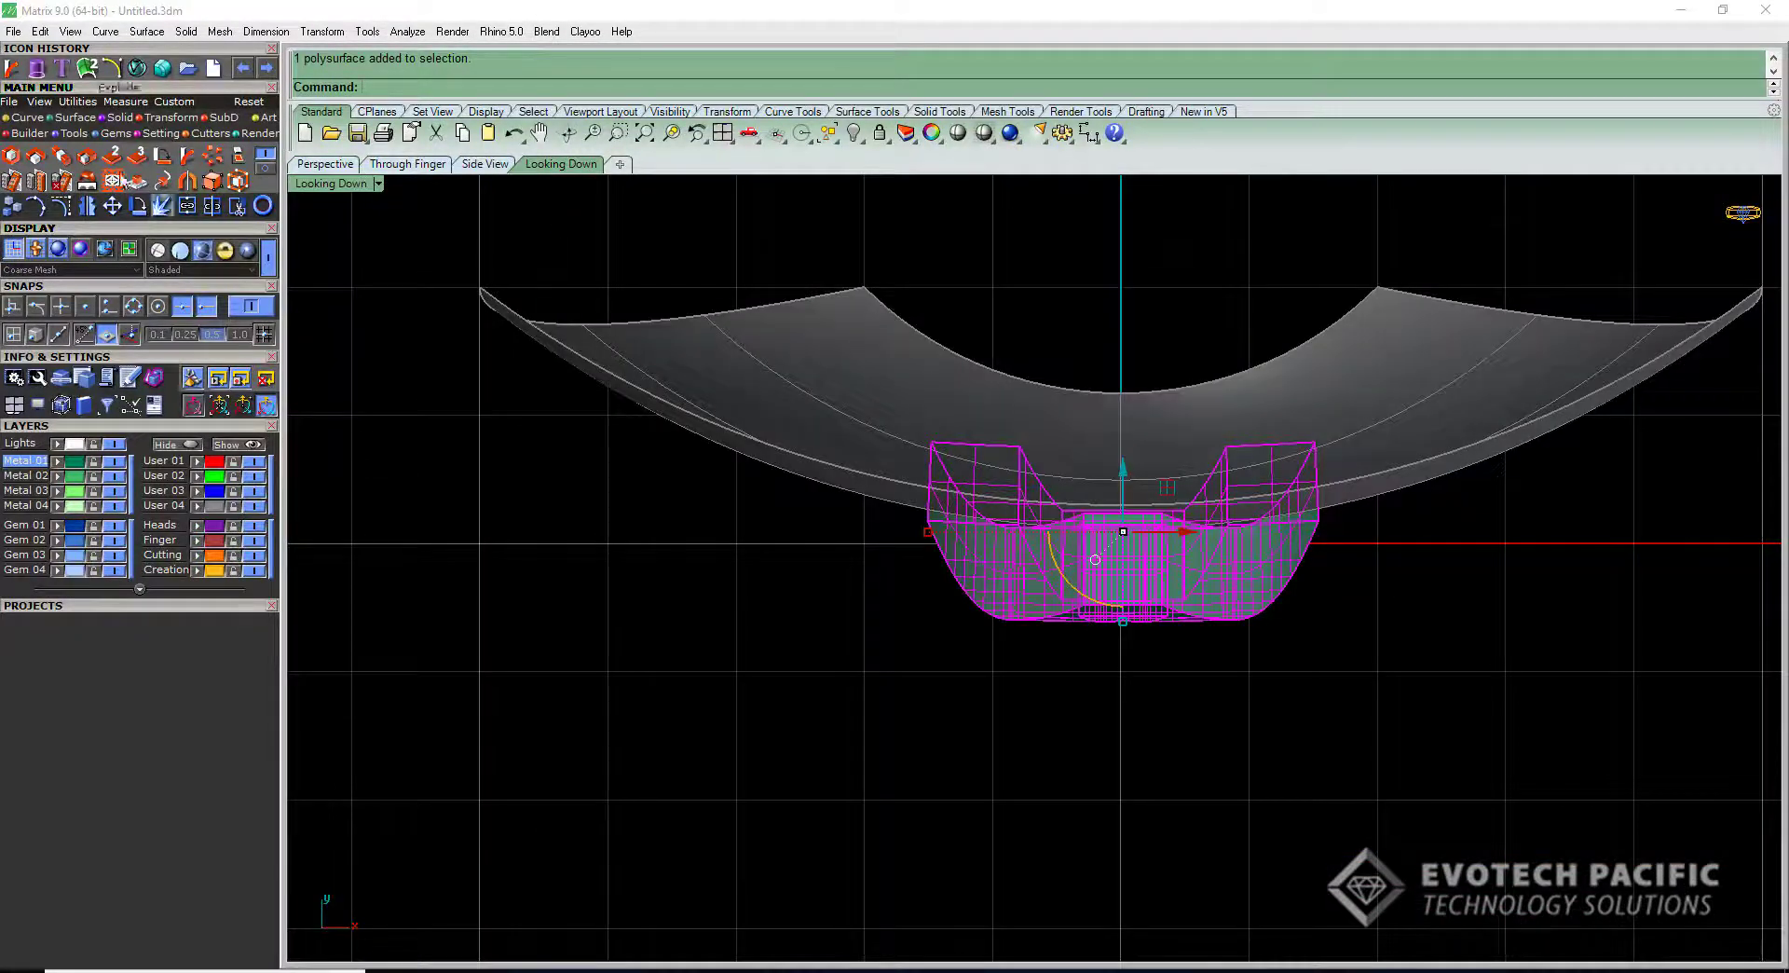
click(160, 205)
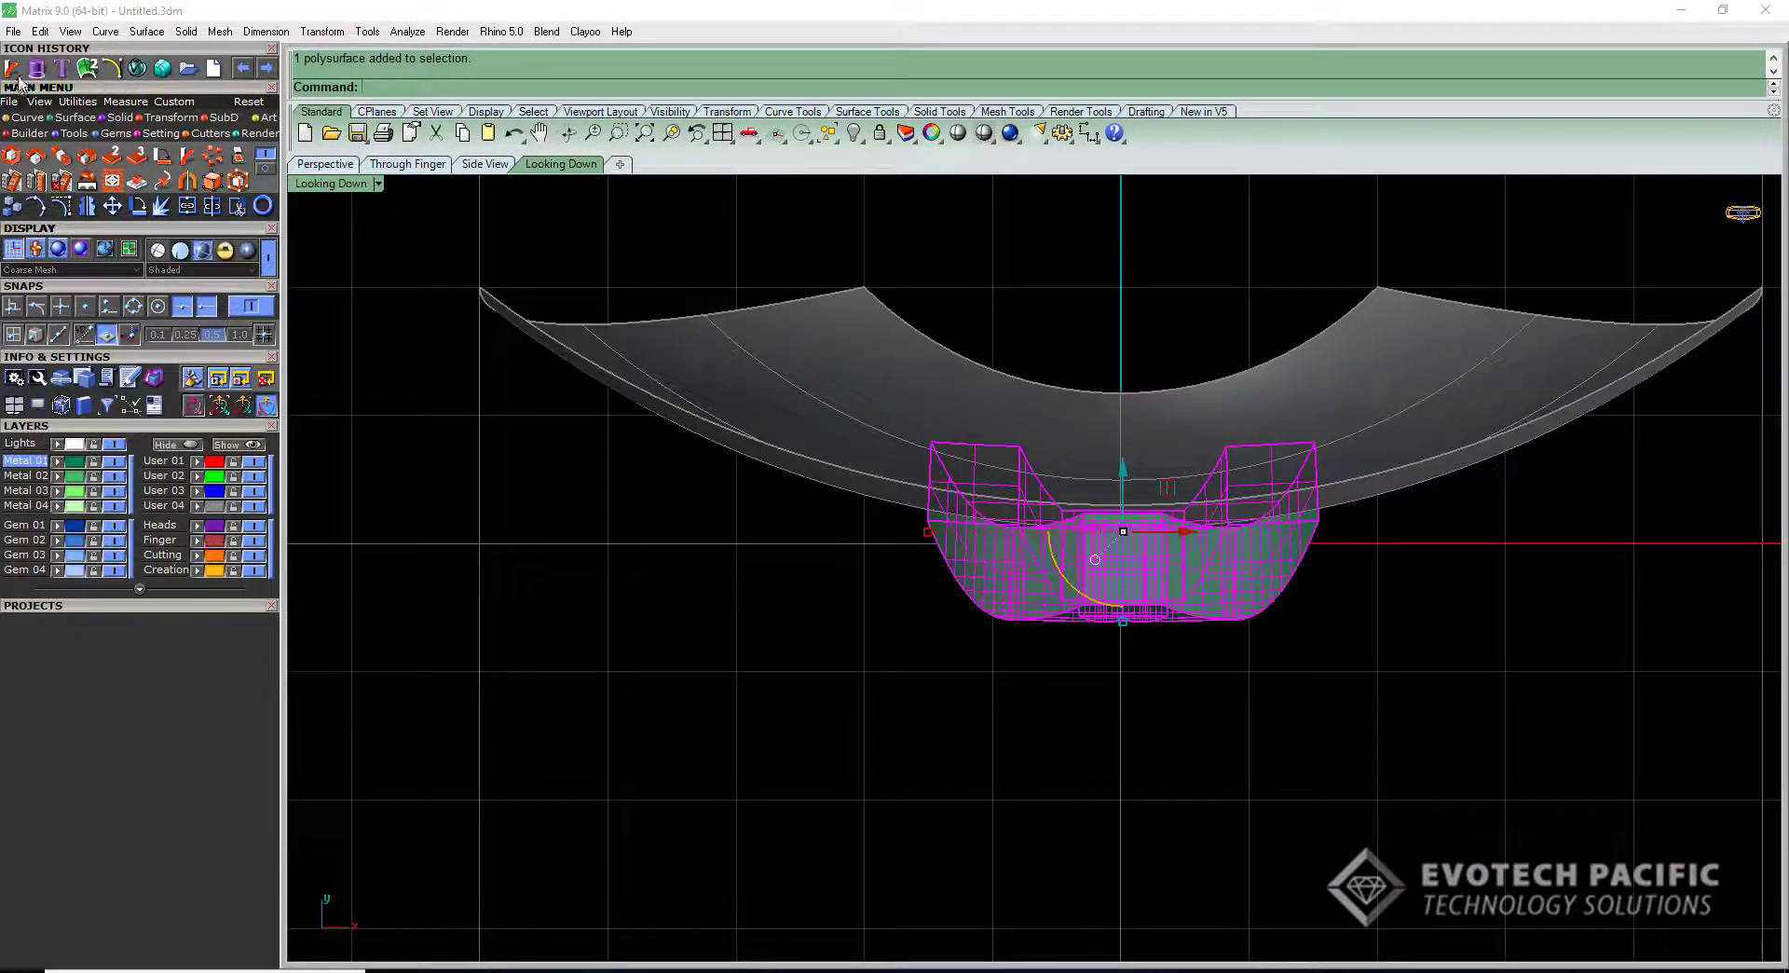
click(1126, 507)
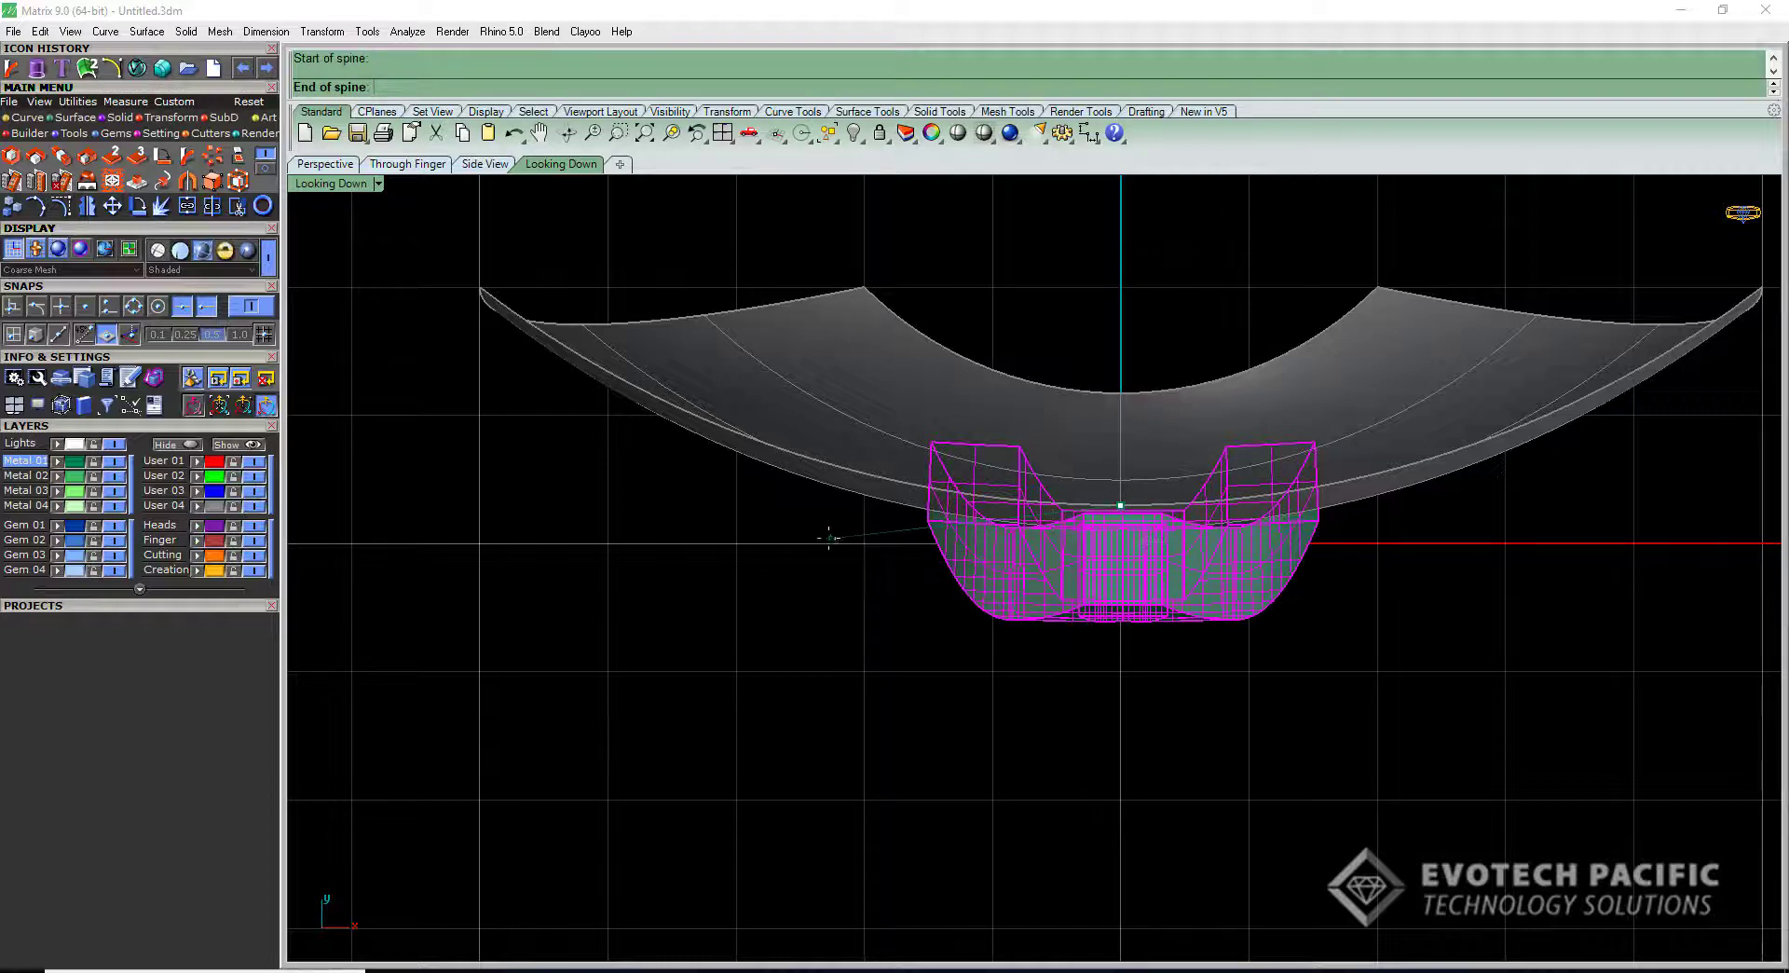
click(855, 506)
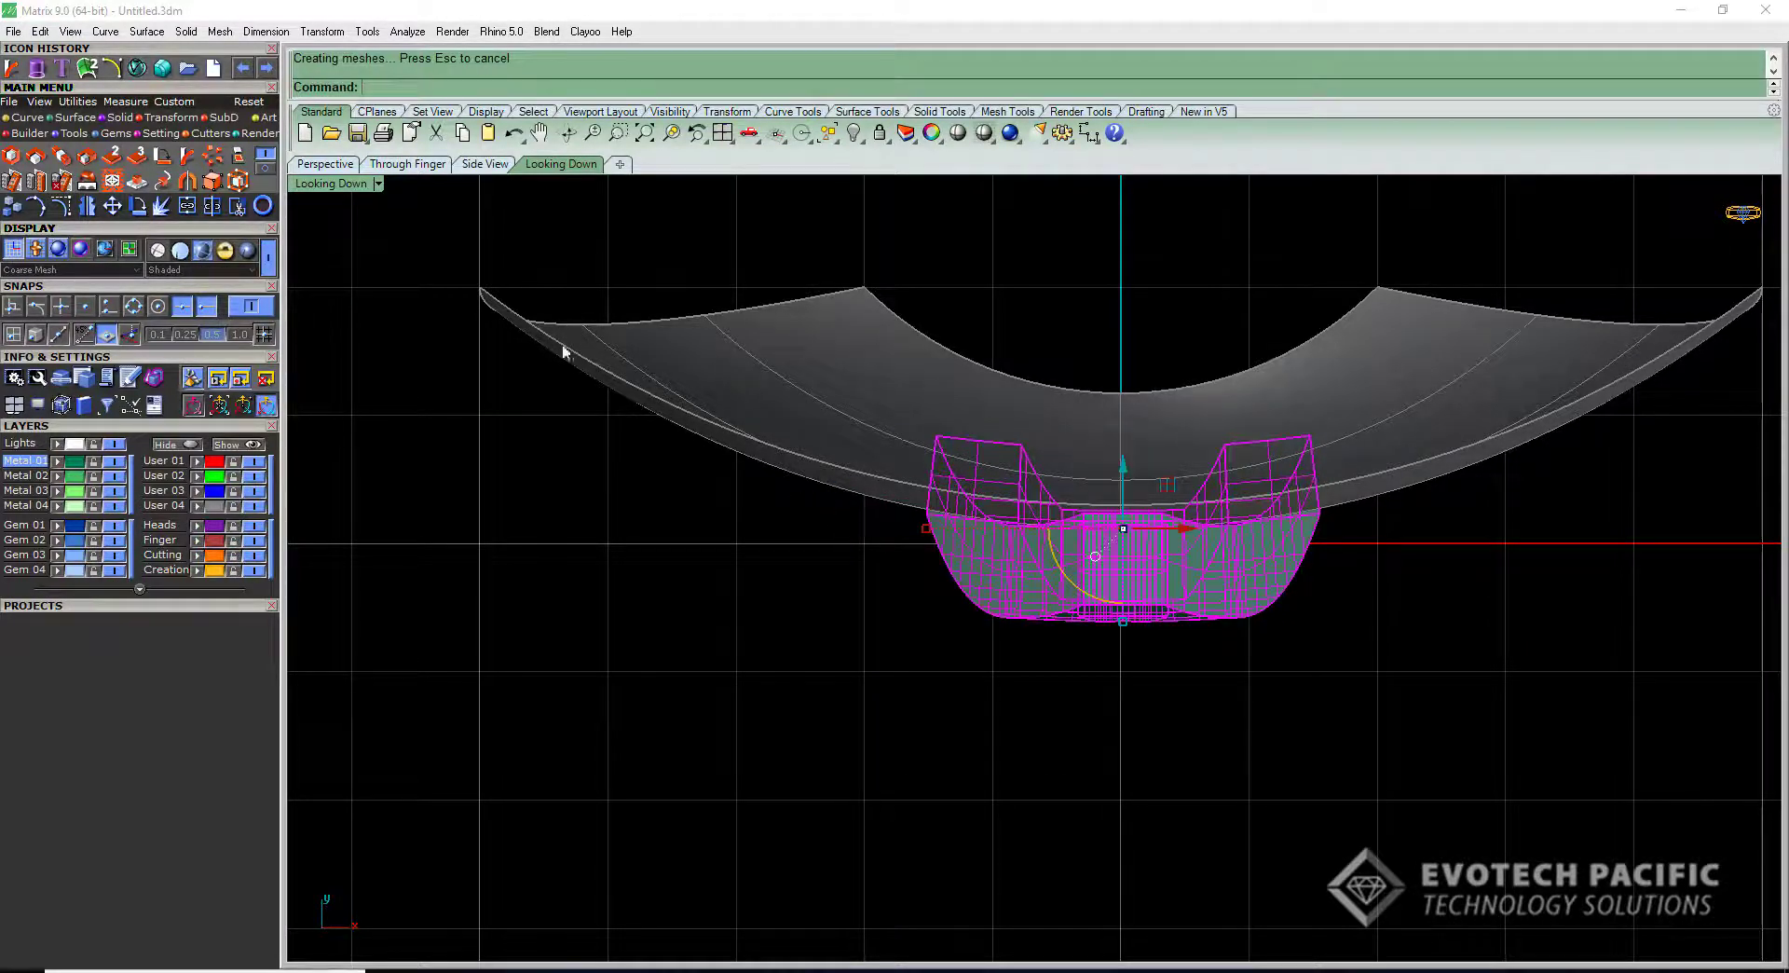
Apply another symmetric Bend from the same spine at the surface's front curve, curving the letter's sides further back toward the surface.
click(347, 166)
right_drag(500, 680, 430, 690)
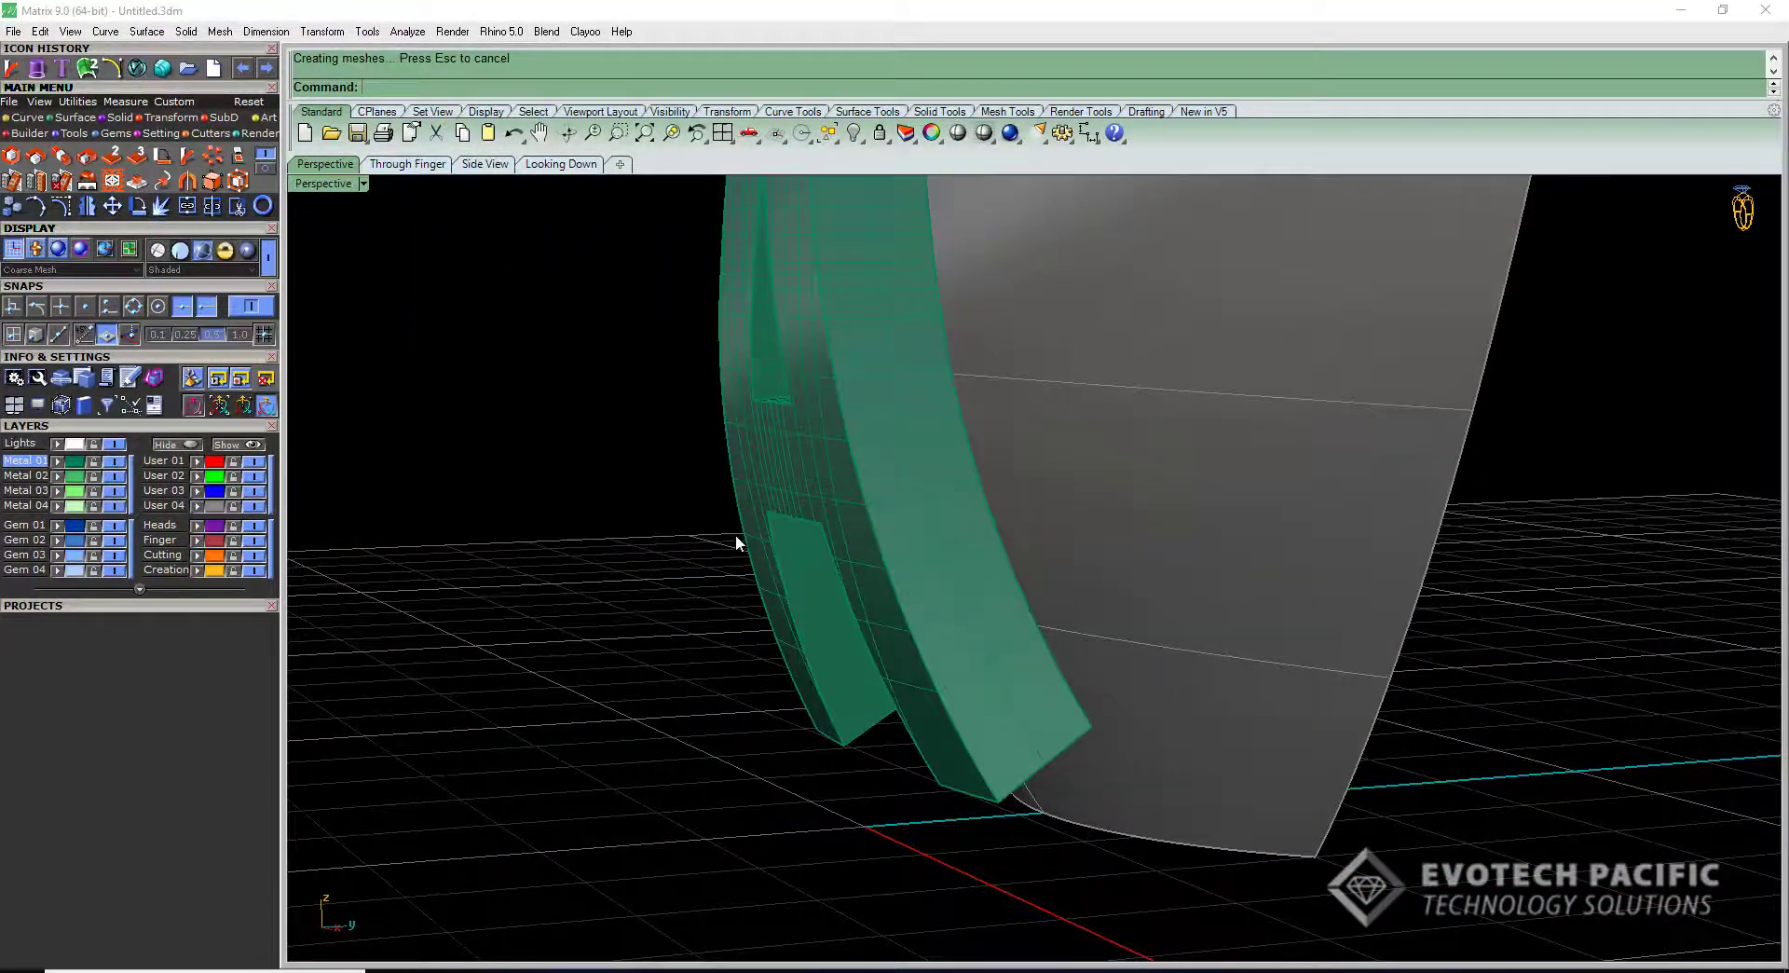
scroll(736, 534, down, 6)
shift+right_drag(805, 557, 1010, 598)
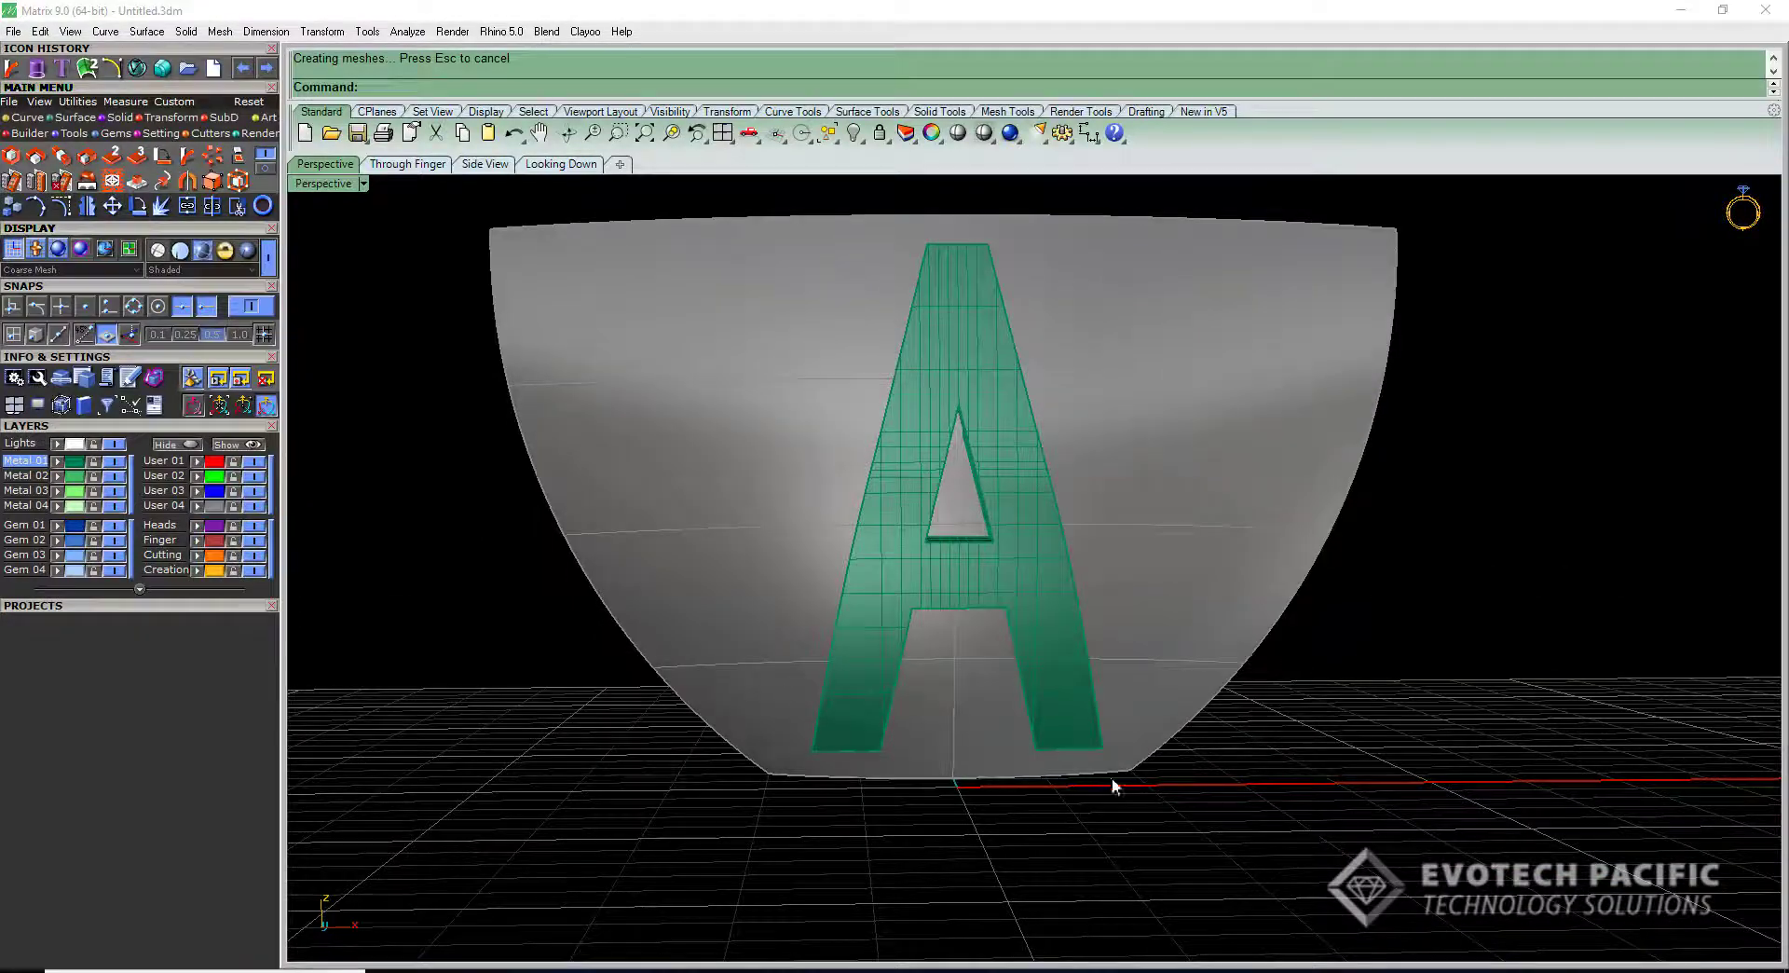
right_drag(732, 547, 923, 707)
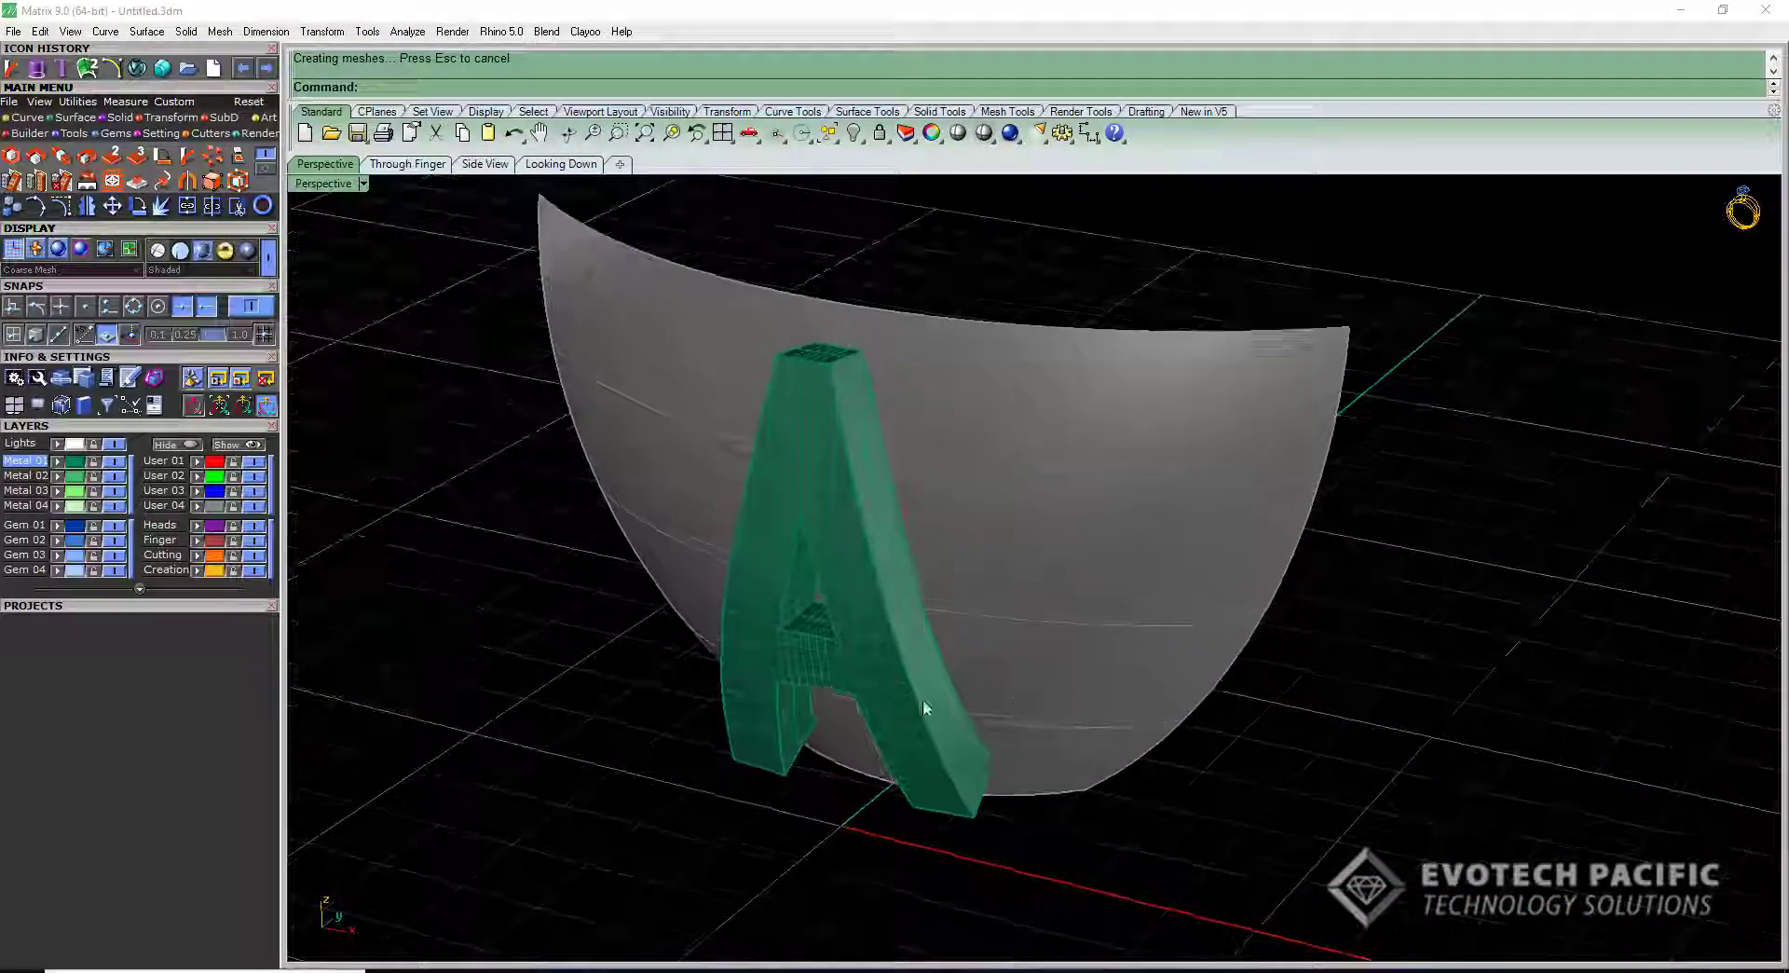
click(859, 667)
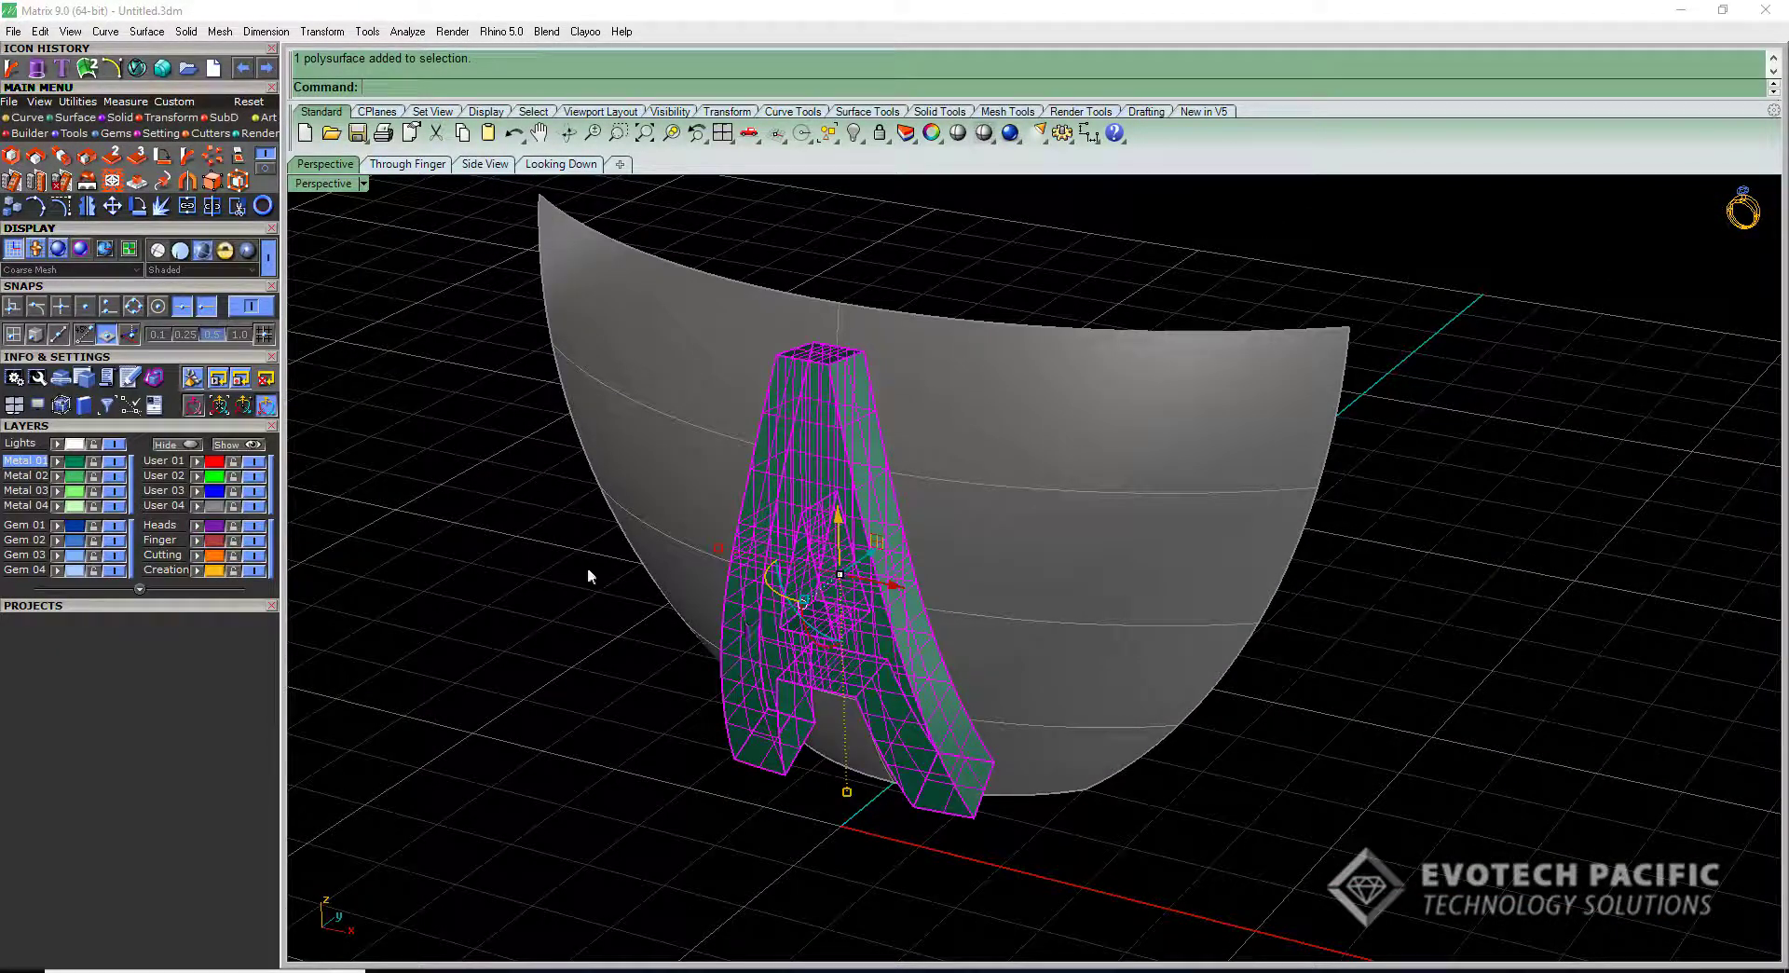
click(543, 167)
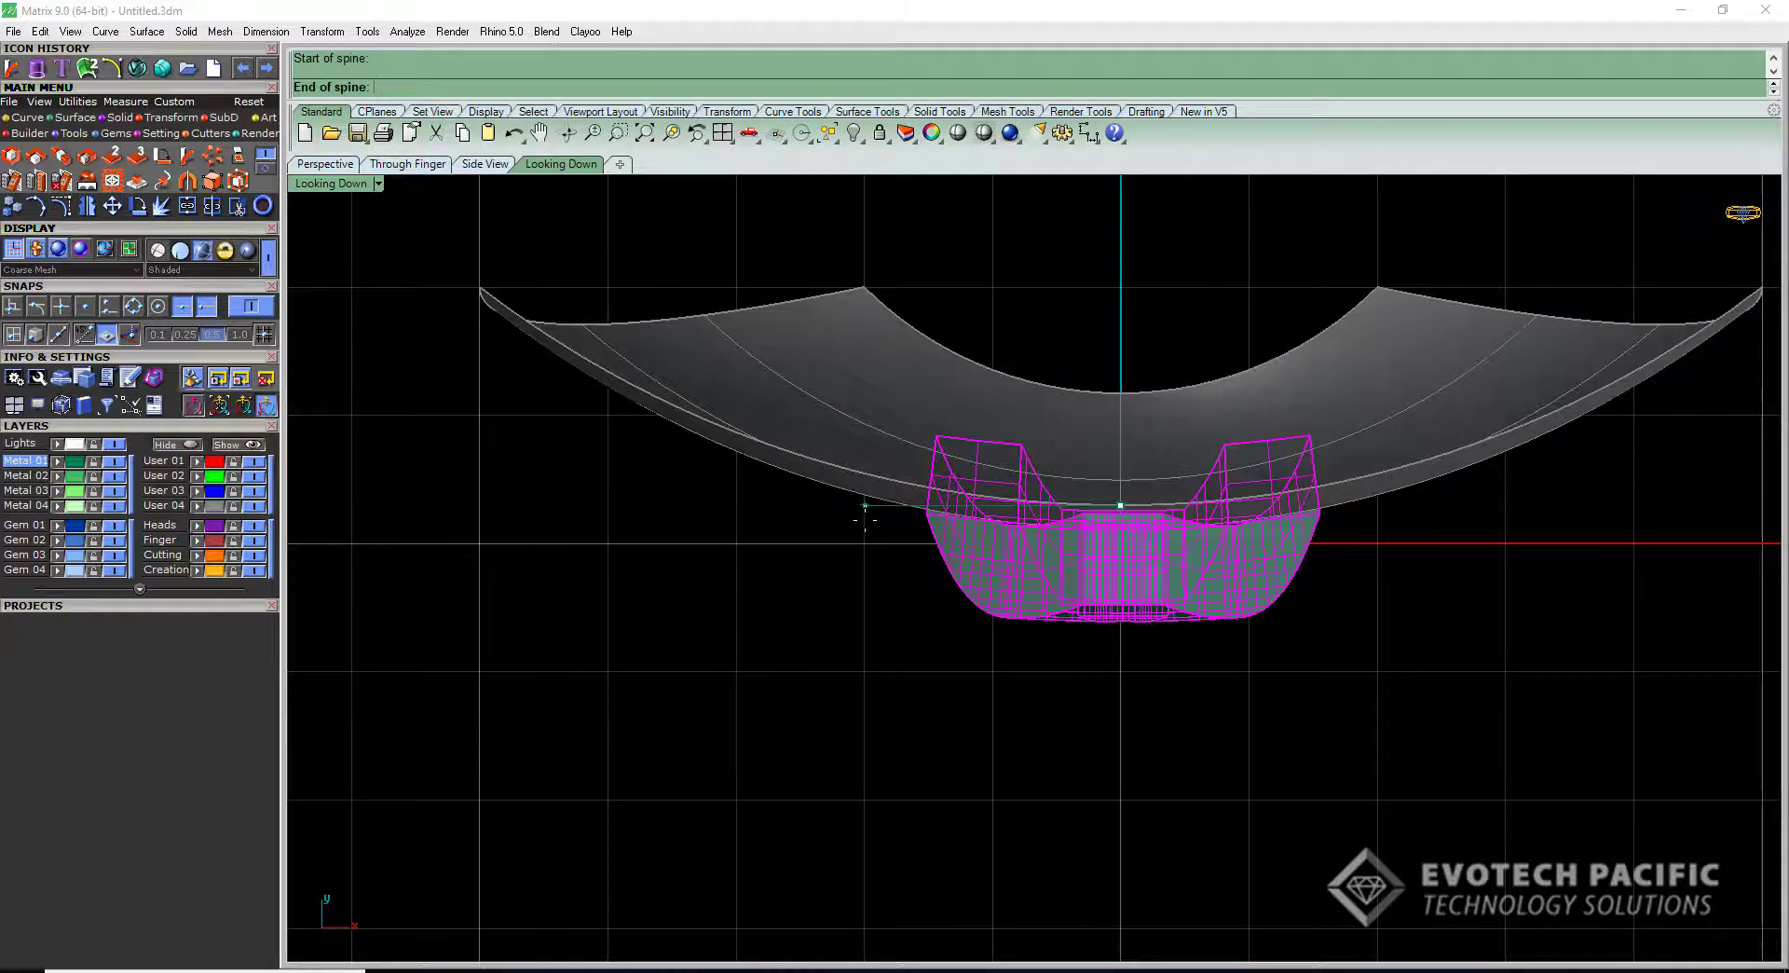
click(809, 468)
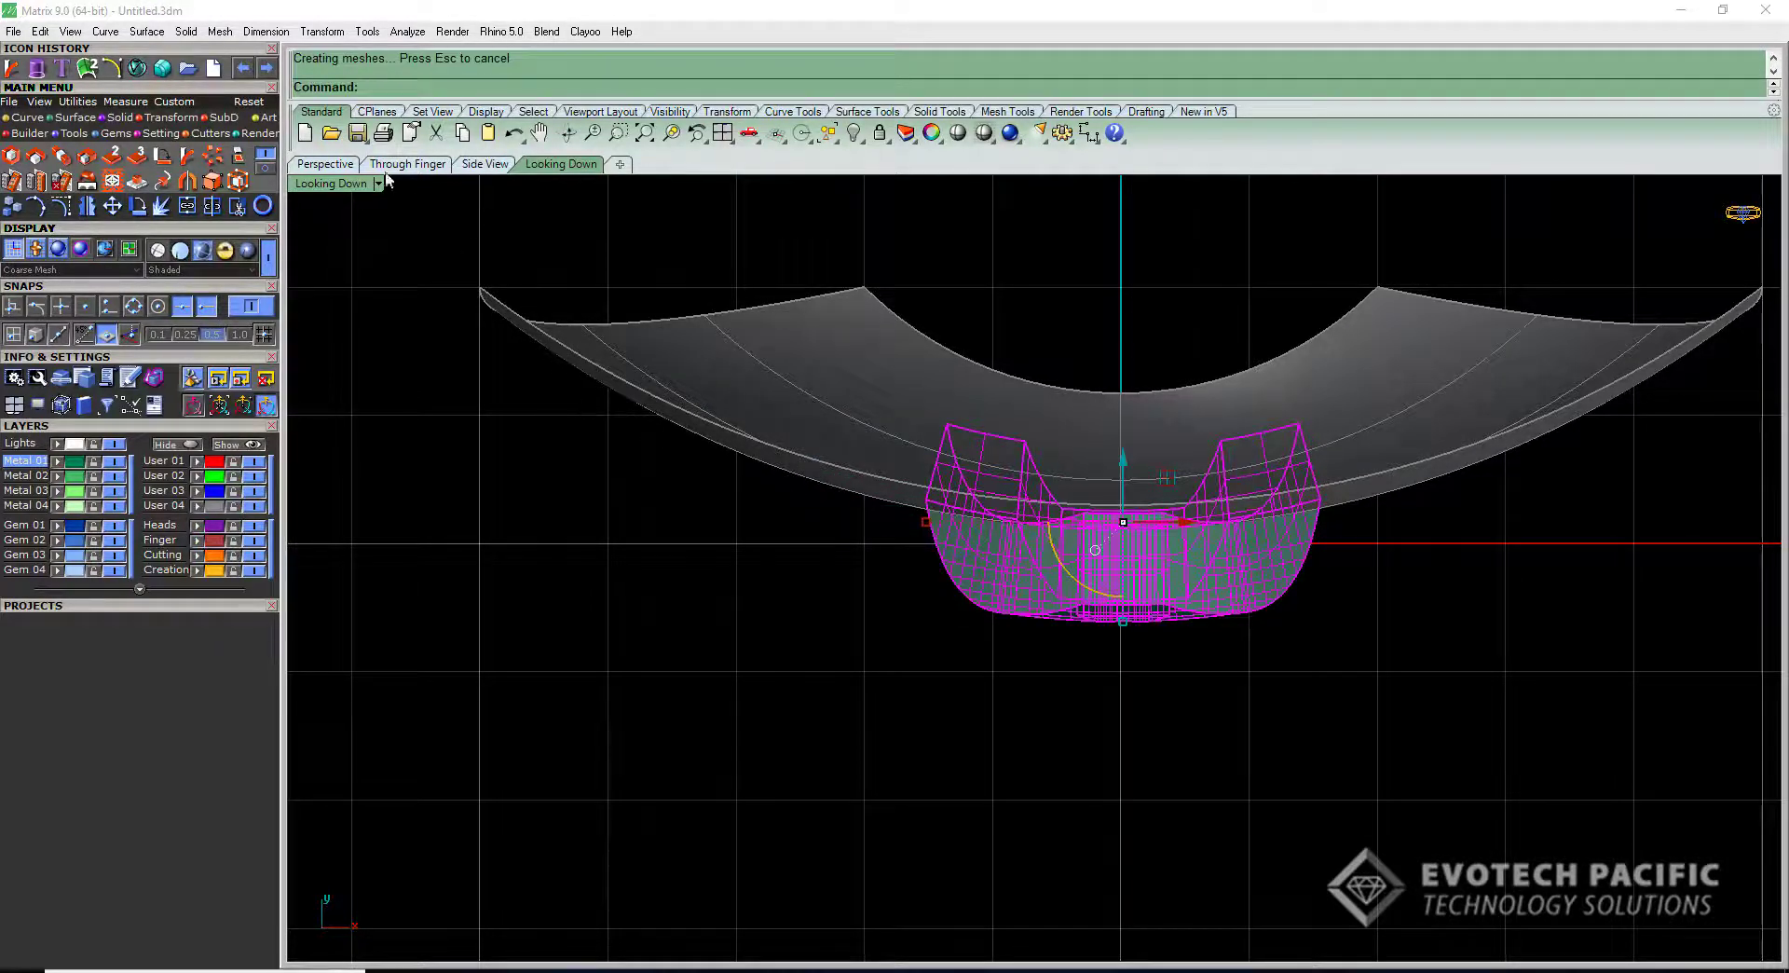
click(326, 164)
mouse_move(559, 638)
right_down()
mouse_move(802, 510)
mouse_move(974, 540)
mouse_move(963, 390)
mouse_move(945, 452)
mouse_move(839, 591)
mouse_move(495, 569)
right_up()
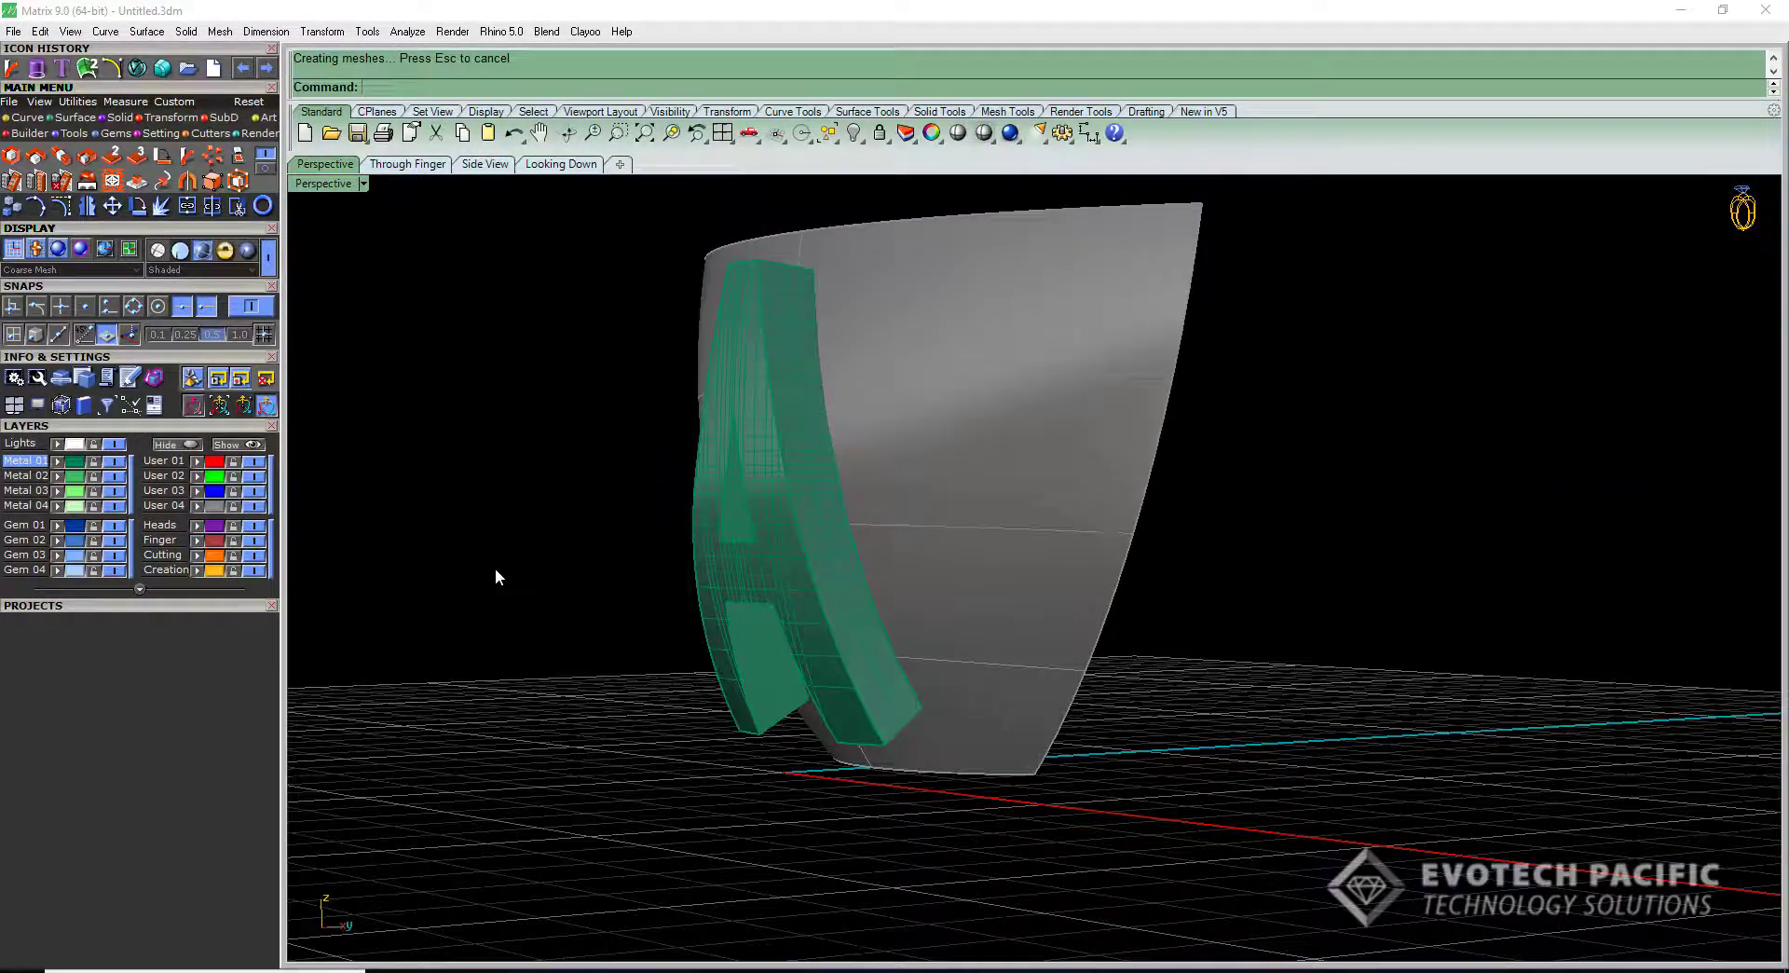